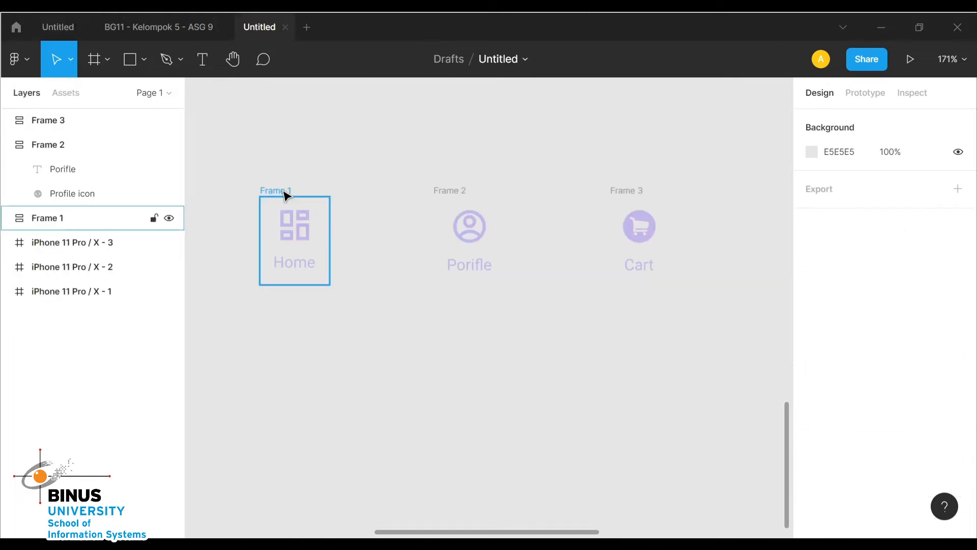
{"action": "left_click", "coordinate": [286, 196]}
{"action": "left_click", "coordinate": [455, 196], "text": "shift"}
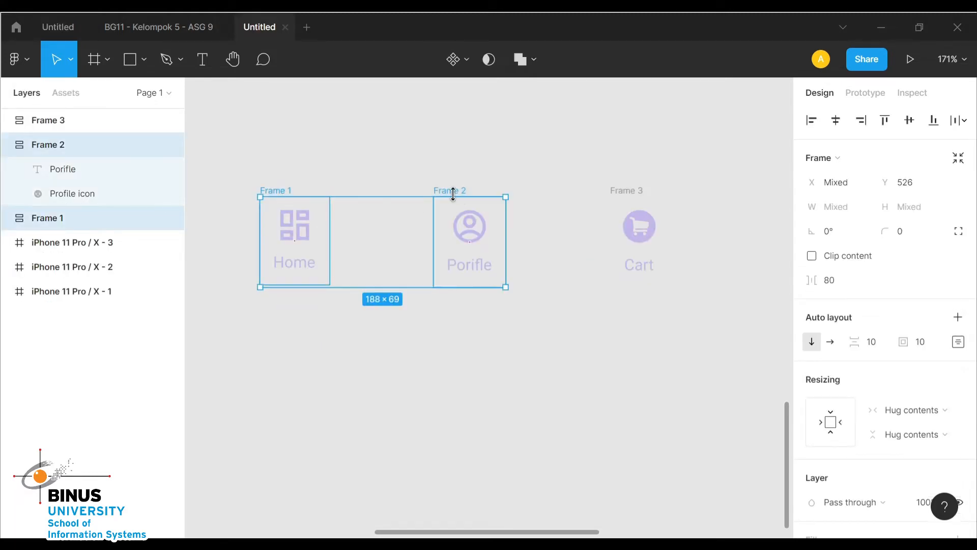
{"action": "left_click", "coordinate": [642, 200], "text": "shift"}
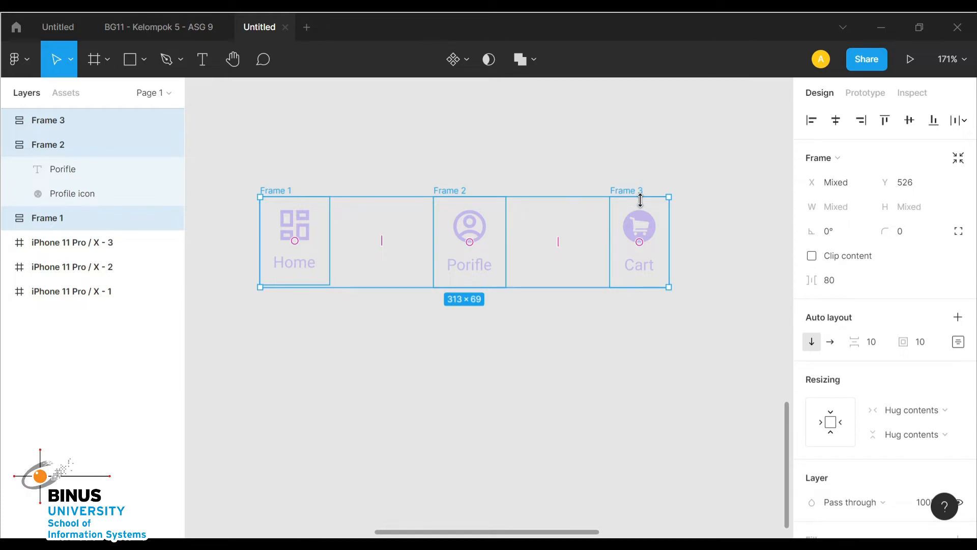
{"action": "left_click", "coordinate": [273, 166]}
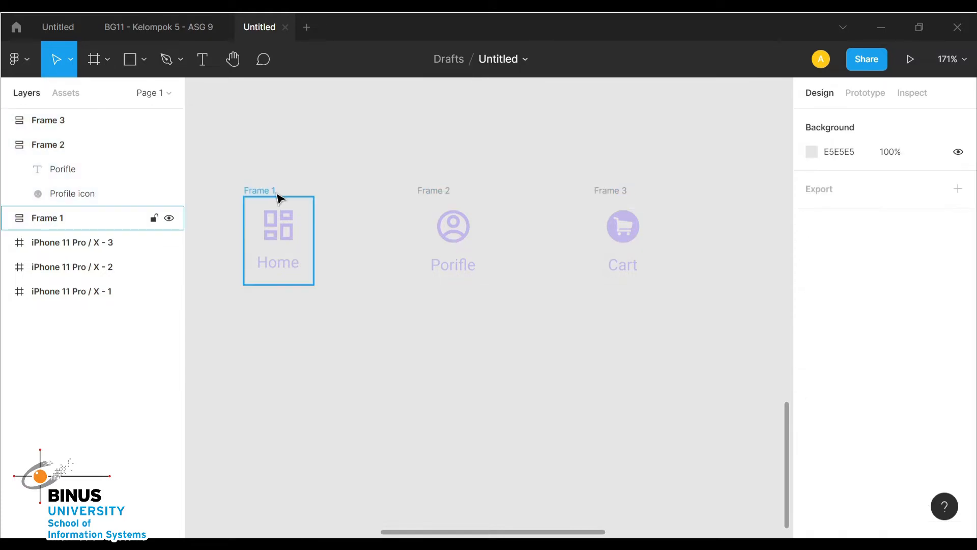
{"action": "left_click", "coordinate": [279, 198]}
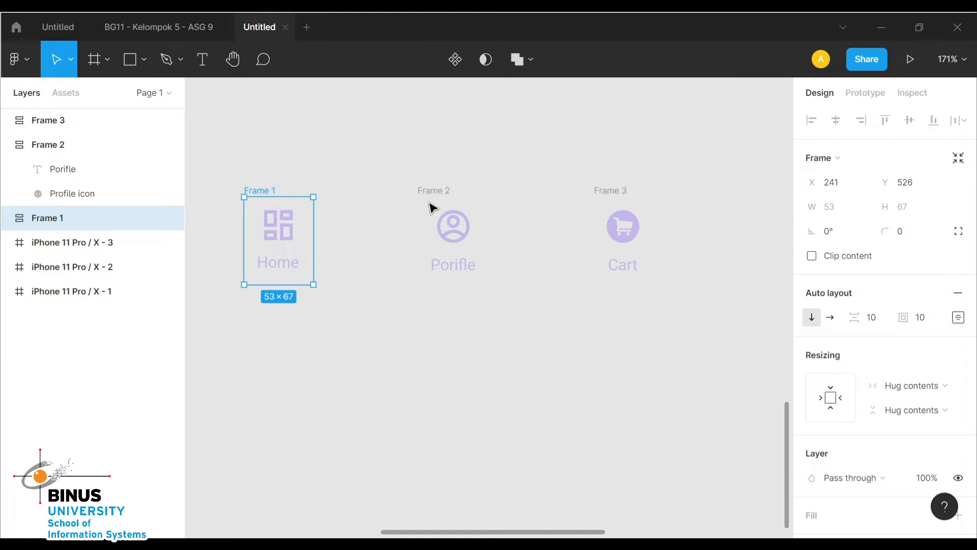
{"action": "left_click", "coordinate": [435, 208]}
Combine the Home, Profile and Cart icon frames into one horizontal auto layout frame
{"action": "left_click", "coordinate": [613, 196]}
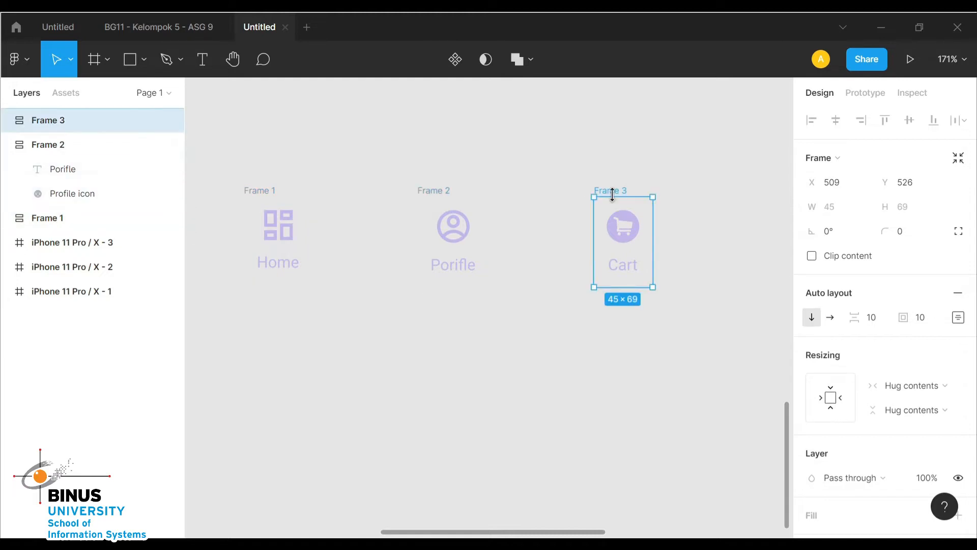
{"action": "left_click", "coordinate": [447, 198], "text": "shift"}
{"action": "left_click", "coordinate": [273, 196], "text": "shift"}
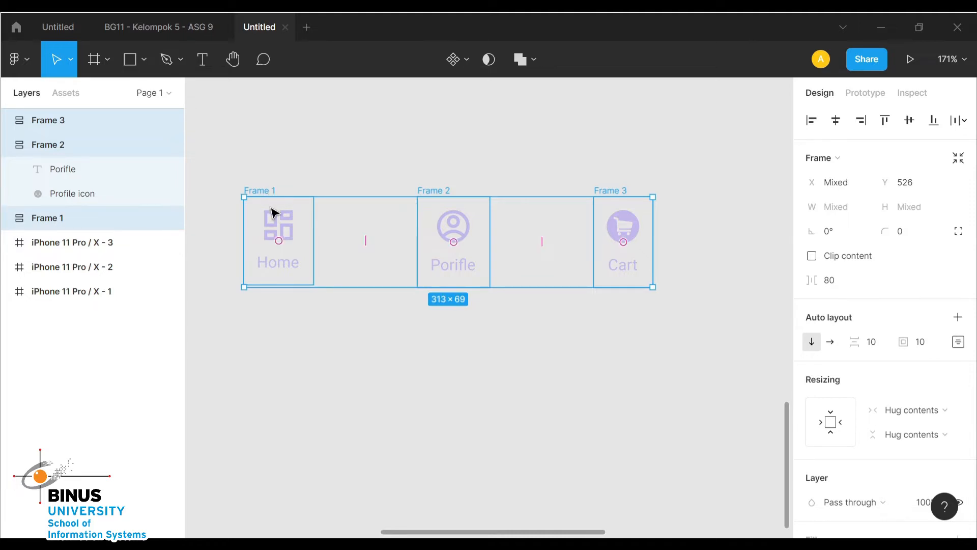
{"action": "right_click", "coordinate": [273, 208]}
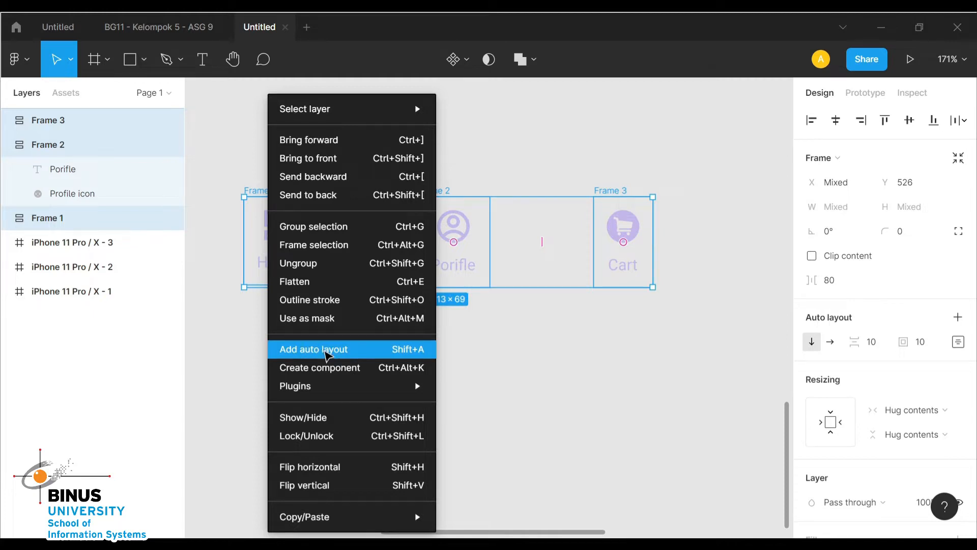
{"action": "left_click", "coordinate": [323, 350]}
{"action": "scroll", "coordinate": [371, 300], "scroll_direction": "down", "scroll_amount": 3}
{"action": "scroll", "coordinate": [372, 301], "scroll_direction": "up", "scroll_amount": 2}
Give the new auto layout frame holding the three icons a solid D9F1FC fill
{"action": "left_click", "coordinate": [279, 206]}
{"action": "key", "text": "Escape"}
{"action": "left_click", "coordinate": [282, 203]}
{"action": "scroll", "coordinate": [855, 399], "scroll_direction": "down", "scroll_amount": 3}
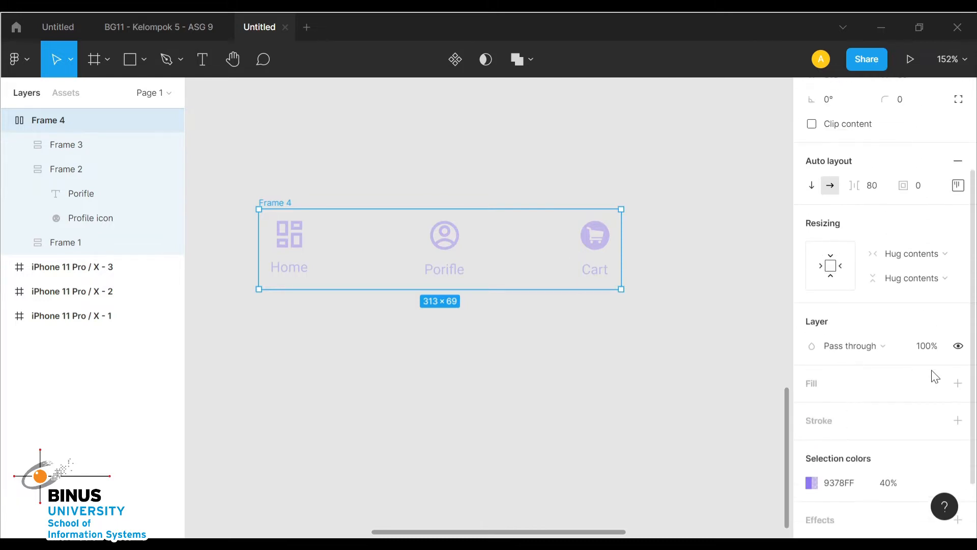
{"action": "left_click", "coordinate": [958, 383]}
{"action": "left_click", "coordinate": [812, 408]}
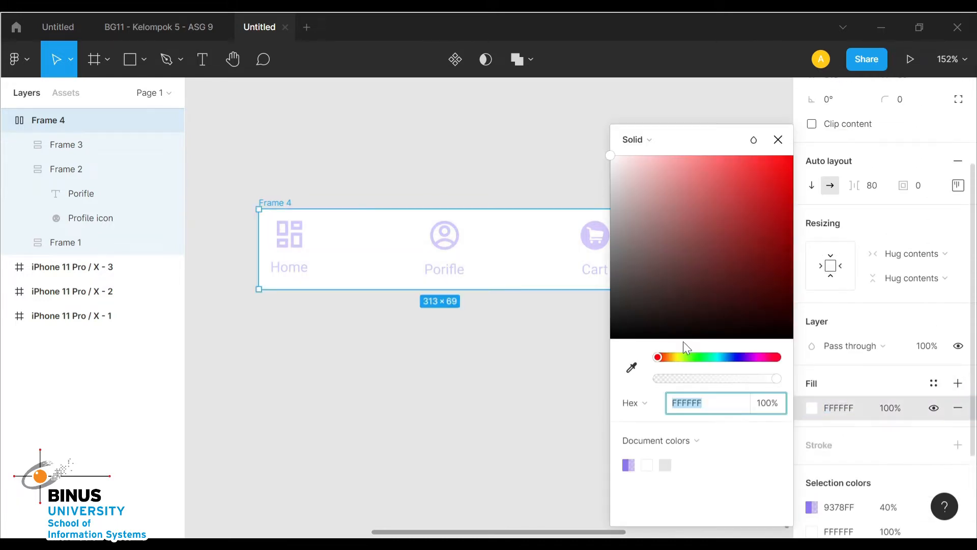
{"action": "type", "text": "D9F1FC"}
{"action": "key", "text": "Return"}
{"action": "left_click", "coordinate": [499, 155]}
Move the navigation bar frame just beneath the iPhone 11 Pro / X - 1 frame and widen it to 375 to match the phone frame
{"action": "scroll", "coordinate": [340, 247], "scroll_direction": "down", "scroll_amount": 5}
{"action": "left_click_drag", "start_coordinate": [341, 246], "coordinate": [330, 310]}
{"action": "scroll", "coordinate": [329, 310], "scroll_direction": "up", "scroll_amount": 5}
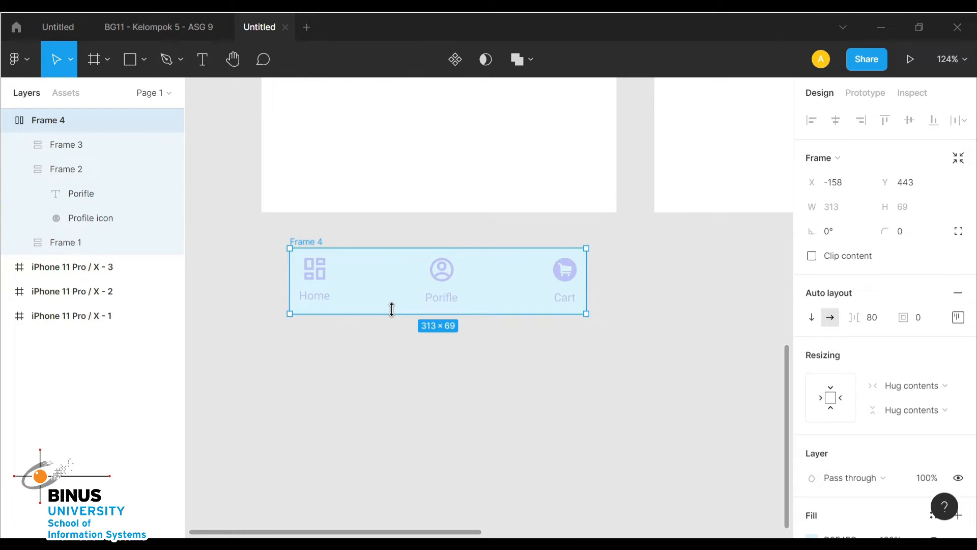
{"action": "left_click_drag", "start_coordinate": [591, 283], "coordinate": [617, 286]}
{"action": "left_click_drag", "start_coordinate": [289, 274], "coordinate": [262, 274]}
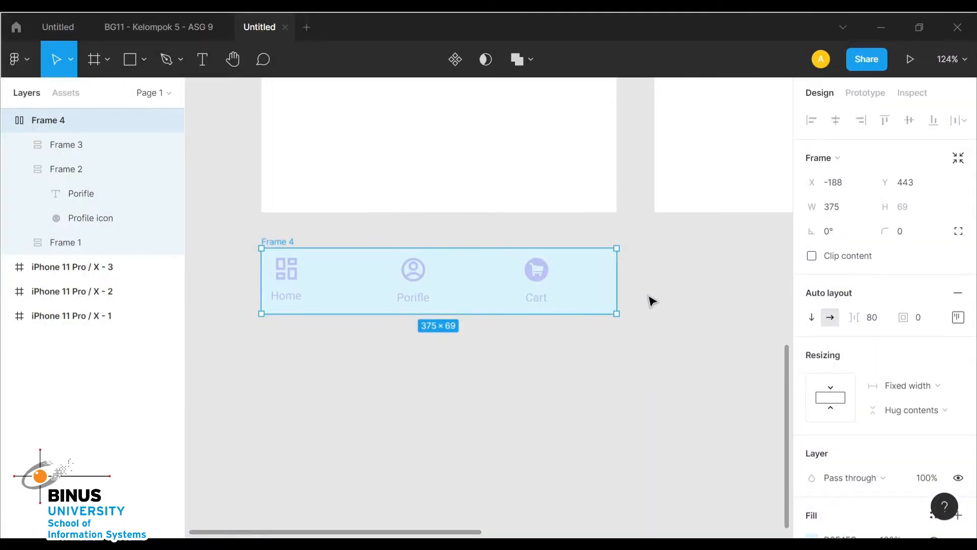
Center the navigation bar's auto layout contents and shift the bar slightly down beneath the first phone frame
{"action": "left_click", "coordinate": [958, 319]}
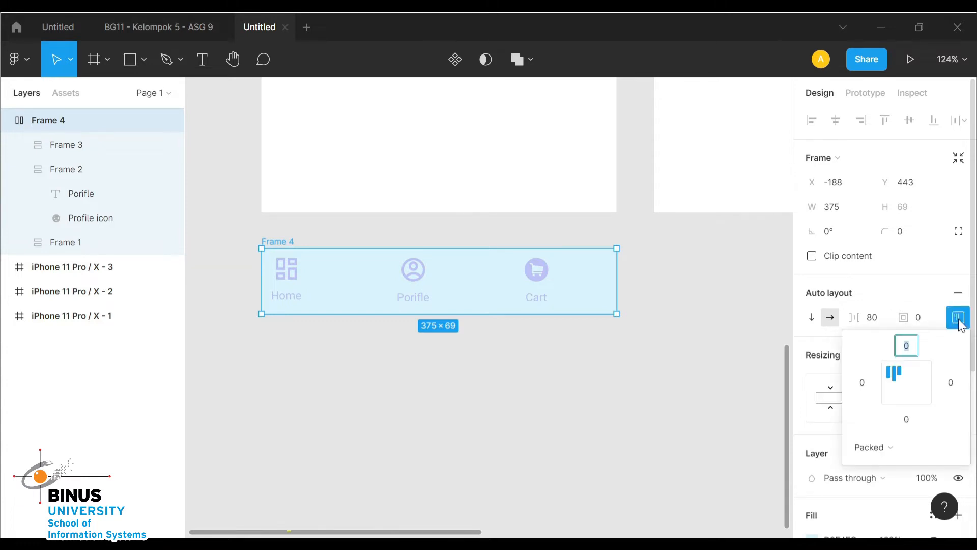
{"action": "left_click", "coordinate": [912, 391]}
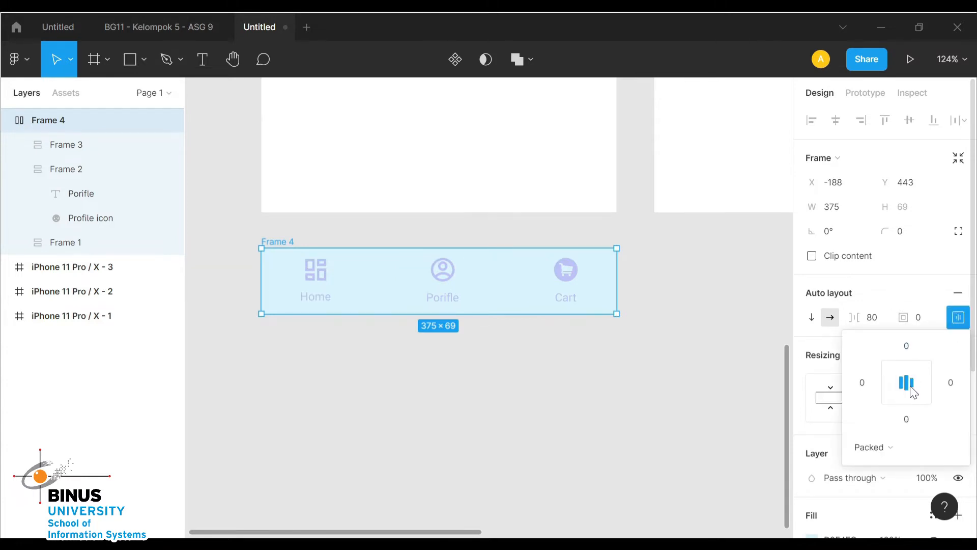
{"action": "left_click", "coordinate": [607, 371]}
{"action": "left_click_drag", "start_coordinate": [380, 284], "coordinate": [358, 287]}
{"action": "scroll", "coordinate": [329, 323], "scroll_direction": "down", "scroll_amount": 2}
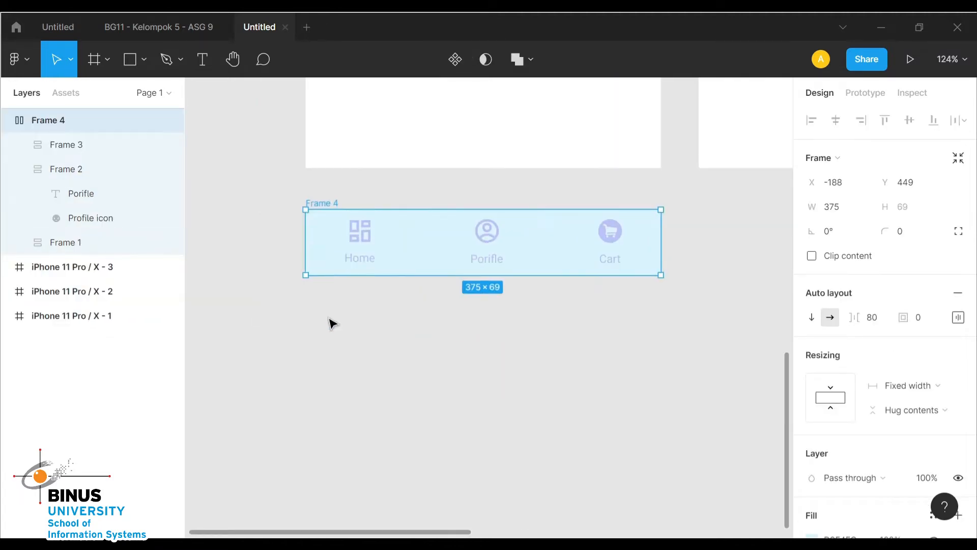
{"action": "left_click", "coordinate": [366, 327]}
{"action": "scroll", "coordinate": [439, 326], "scroll_direction": "down", "scroll_amount": 2}
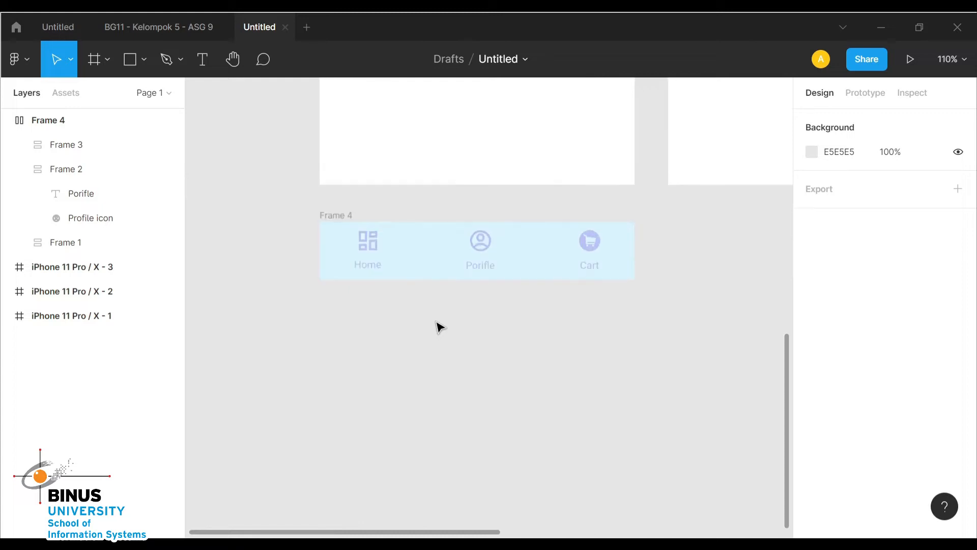
{"action": "scroll", "coordinate": [556, 338], "scroll_direction": "down", "scroll_amount": 2}
{"action": "scroll", "coordinate": [556, 339], "scroll_direction": "up", "scroll_amount": 2}
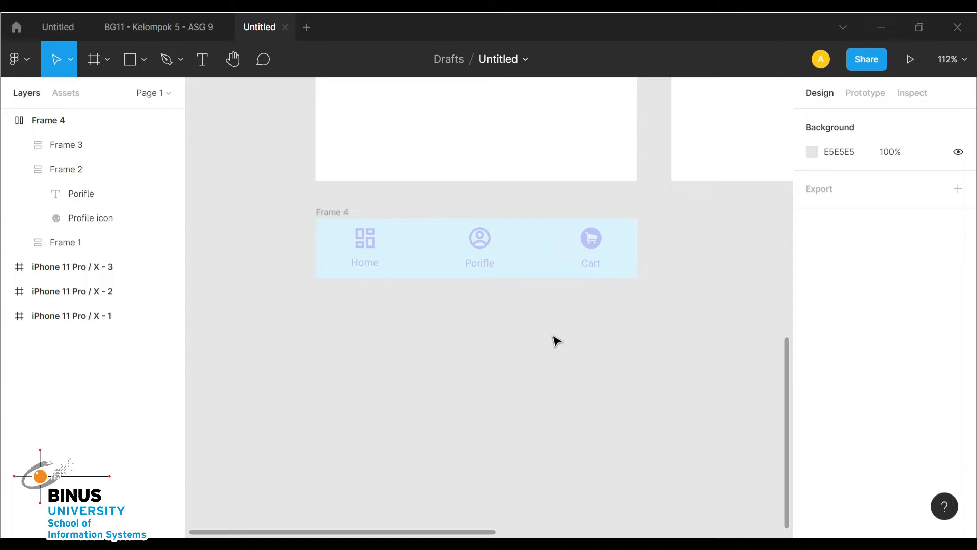
Turn the navigation bar frame into a component
{"action": "left_click", "coordinate": [319, 212]}
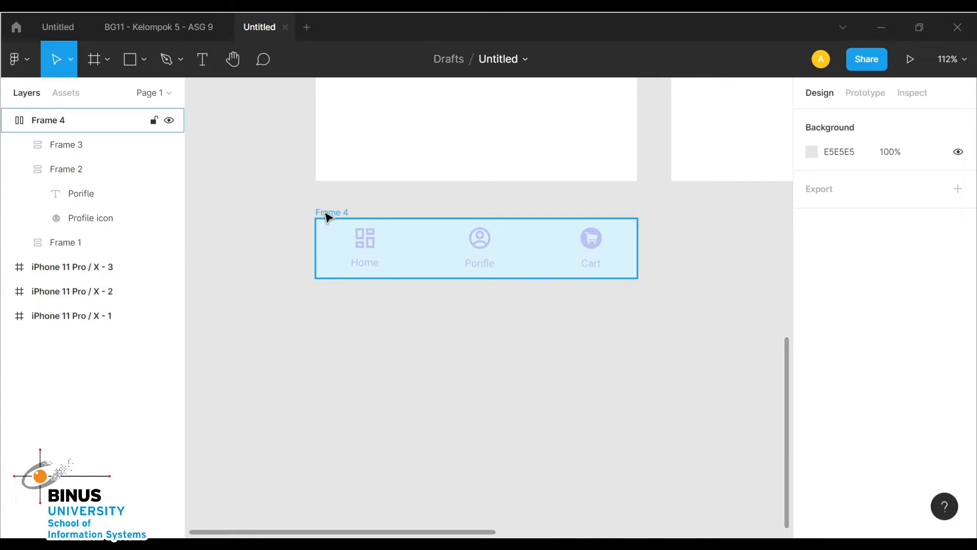
{"action": "left_click", "coordinate": [326, 216]}
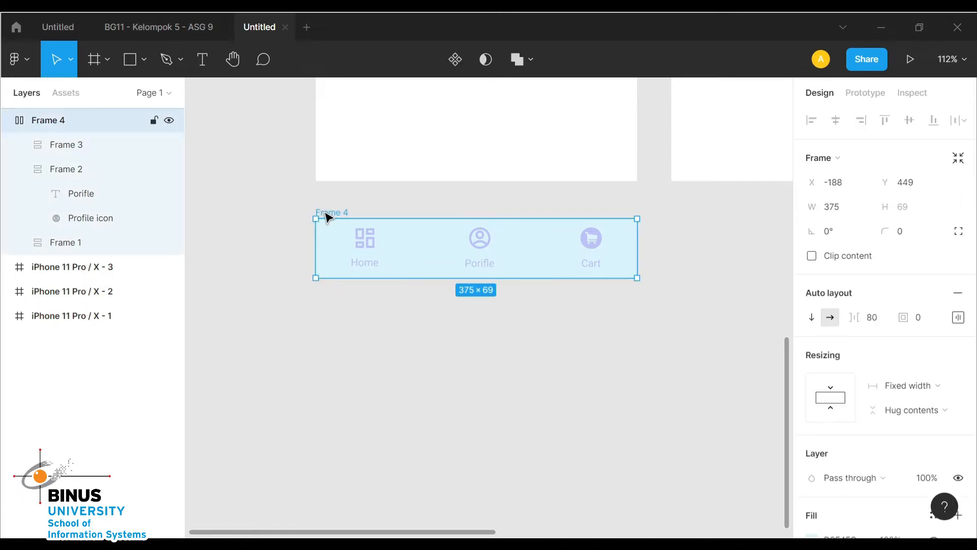
{"action": "right_click", "coordinate": [326, 216]}
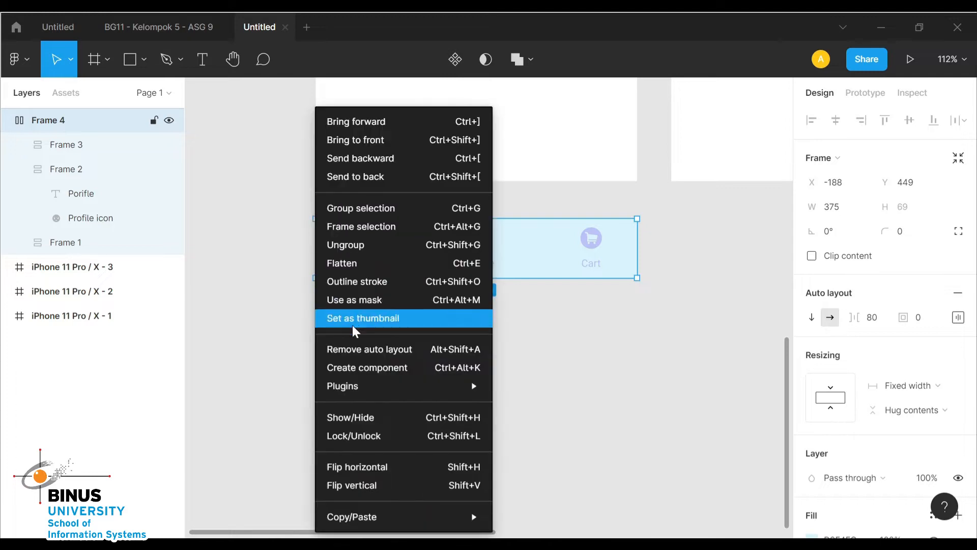
{"action": "left_click", "coordinate": [377, 368]}
{"action": "left_click", "coordinate": [714, 219]}
Add a text box of about 206 × 122 in the middle of iPhone 11 Pro / X - 1 reading "INI ADALAH FRAME HOME"
{"action": "scroll", "coordinate": [573, 337], "scroll_direction": "down", "scroll_amount": 8}
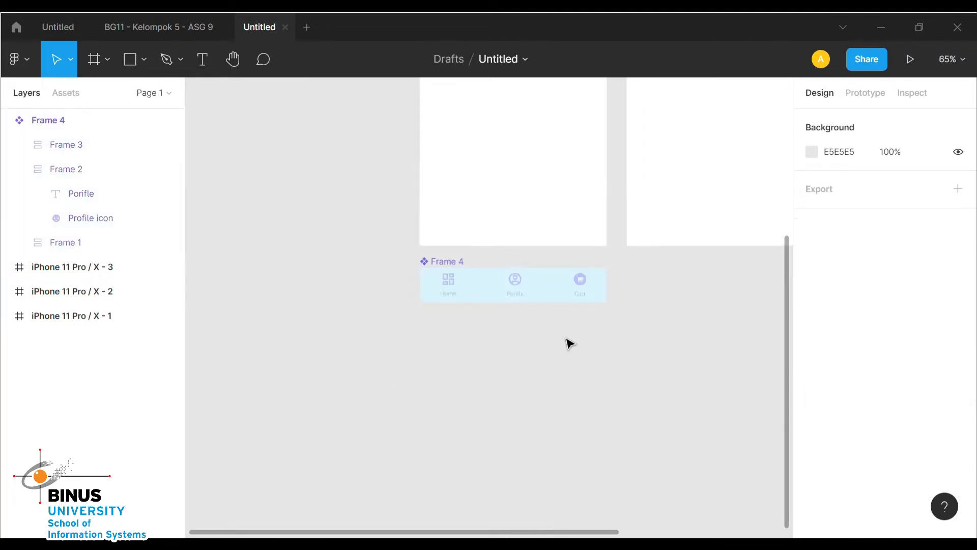
{"action": "scroll", "coordinate": [563, 360], "scroll_direction": "up", "scroll_amount": 4}
{"action": "scroll", "coordinate": [511, 371], "scroll_direction": "down", "scroll_amount": 2}
{"action": "scroll", "coordinate": [503, 377], "scroll_direction": "left", "scroll_amount": 2}
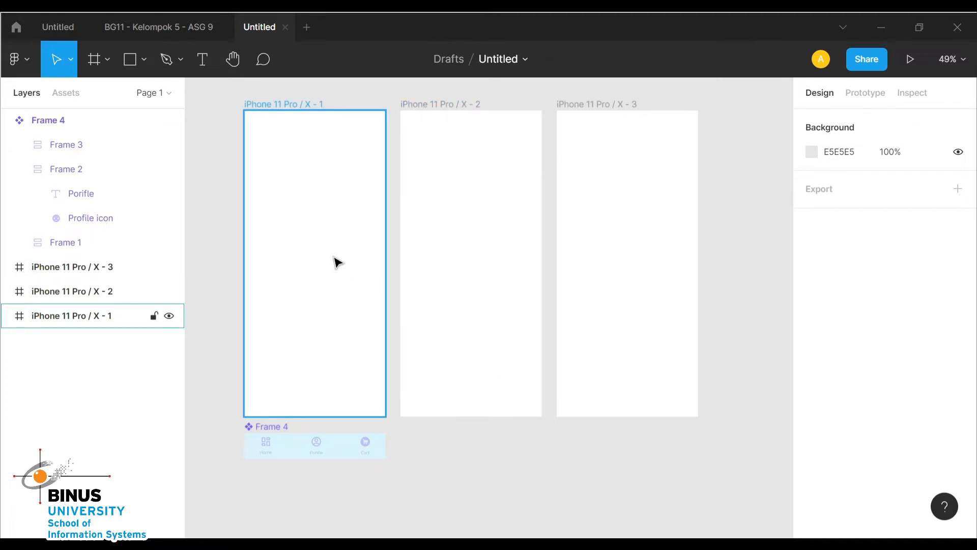
{"action": "key", "text": "t"}
{"action": "left_click_drag", "start_coordinate": [274, 234], "coordinate": [353, 281]}
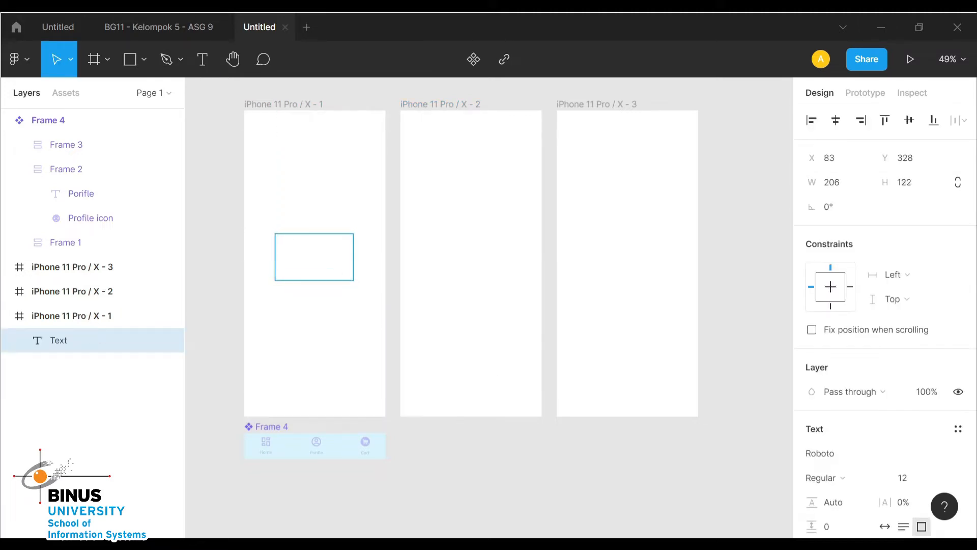
{"action": "type", "text": "INI ADALAH FRAME HOME"}
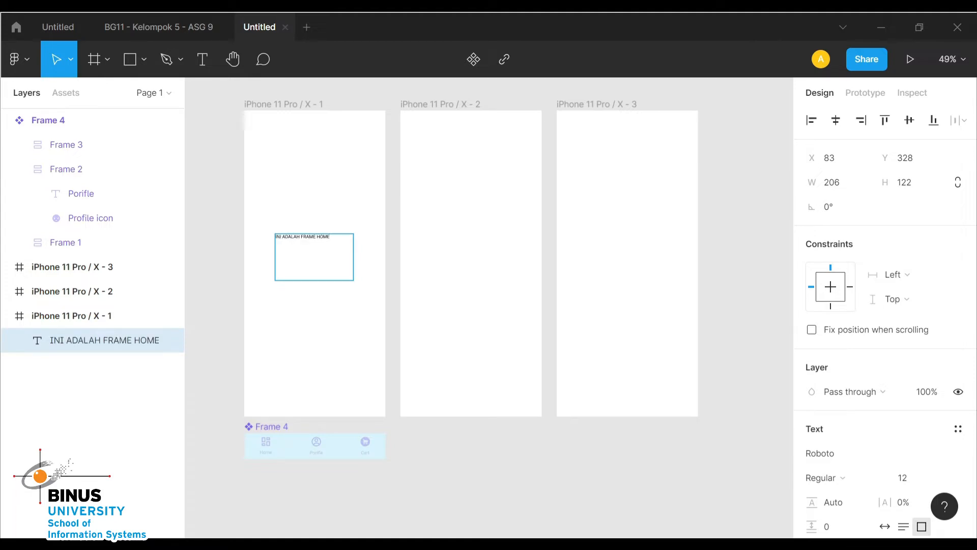
Format the Home text as 20 pt Bold with auto width and center it in the phone frame
{"action": "left_click", "coordinate": [903, 478]}
{"action": "type", "text": "20"}
{"action": "key", "text": "Return"}
{"action": "left_click", "coordinate": [885, 527]}
{"action": "left_click_drag", "start_coordinate": [317, 249], "coordinate": [313, 271]}
{"action": "left_click", "coordinate": [821, 477]}
{"action": "left_click", "coordinate": [841, 376]}
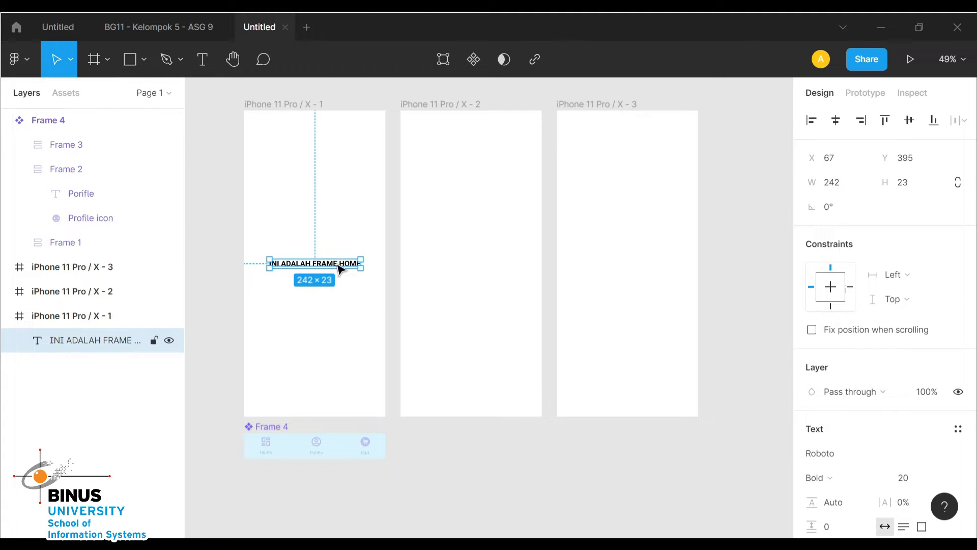
Copy the Home text into the second and third phone frames, and change the second frame's copy to "INI ADALAH FRAME PROFILE"
{"action": "key", "text": "ctrl+d"}
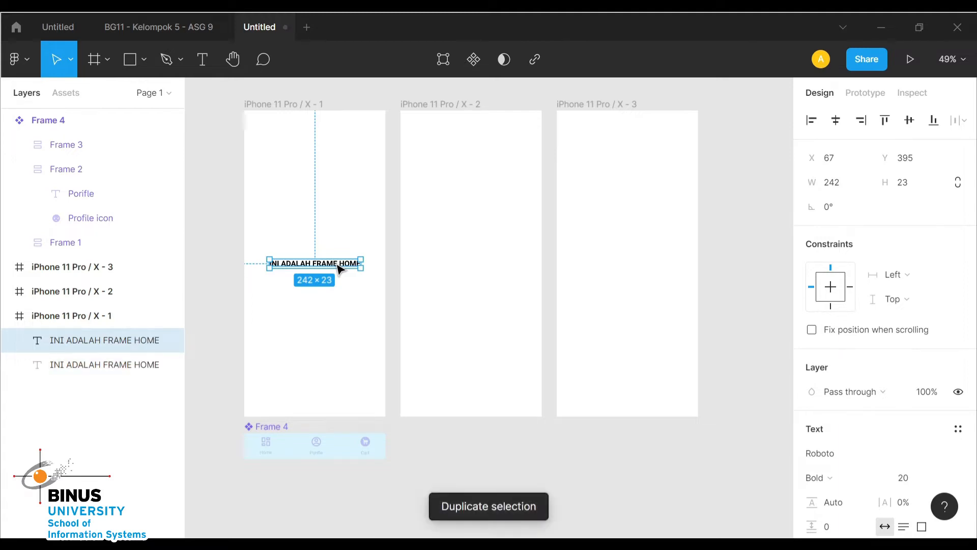
{"action": "left_click_drag", "start_coordinate": [341, 267], "coordinate": [671, 267]}
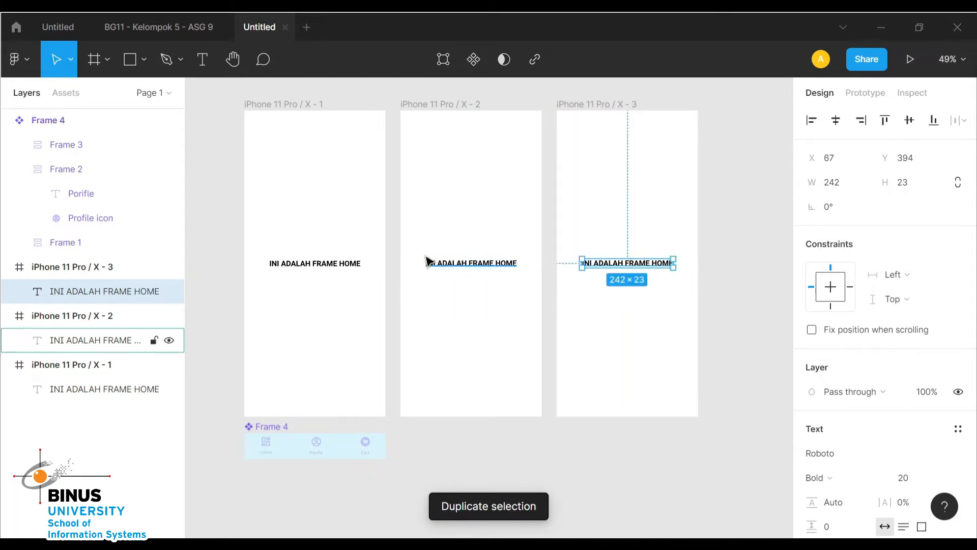
{"action": "left_click", "coordinate": [461, 264]}
{"action": "double_click", "coordinate": [498, 268]}
{"action": "left_click", "coordinate": [517, 263]}
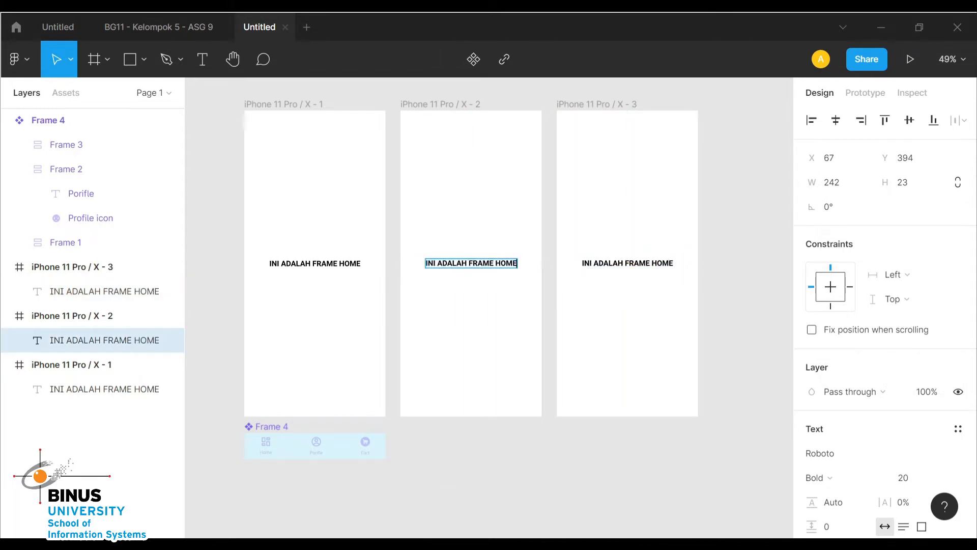
{"action": "key", "text": "BackSpace"}
{"action": "key", "text": "BackSpace"}
{"action": "key", "text": "BackSpace"}
{"action": "key", "text": "BackSpace"}
{"action": "type", "text": "PROFILE"}
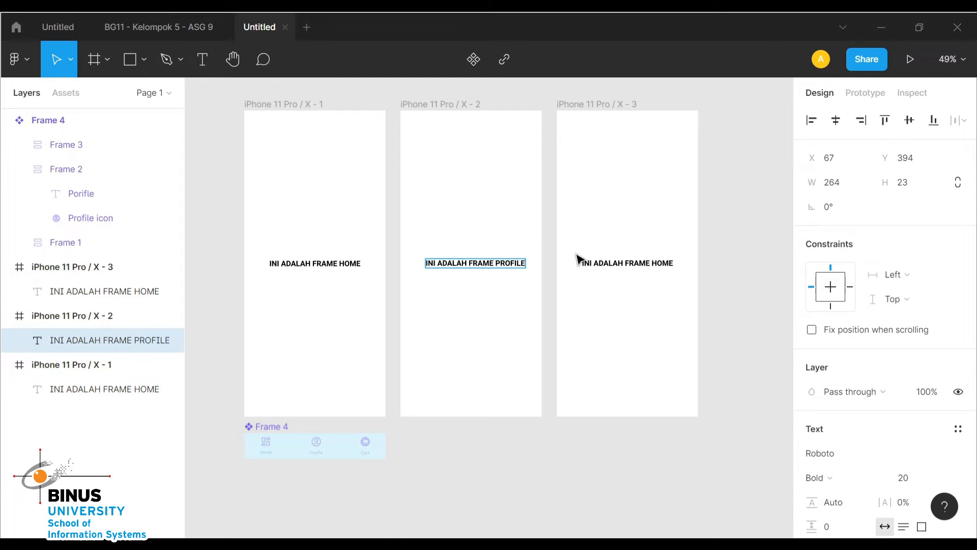
Change the third phone frame's text to "INI ADALAH FRAME CART" and center the Profile and Cart texts horizontally in their frames
{"action": "double_click", "coordinate": [628, 263]}
{"action": "key", "text": "ctrl+Right"}
{"action": "key", "text": "ctrl+Right"}
{"action": "key", "text": "ctrl+Right"}
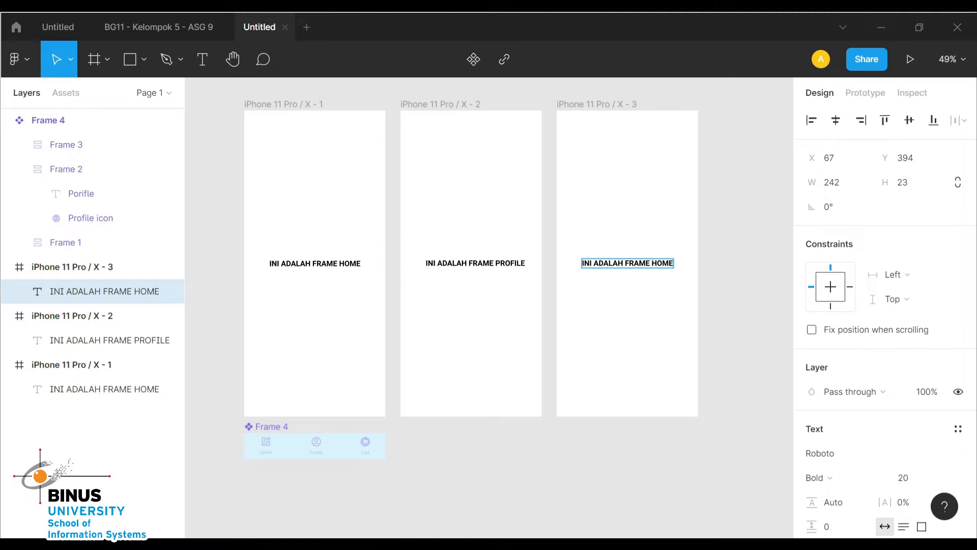
{"action": "key", "text": "BackSpace"}
{"action": "key", "text": "BackSpace"}
{"action": "key", "text": "BackSpace"}
{"action": "key", "text": "BackSpace"}
{"action": "key", "text": "BackSpace"}
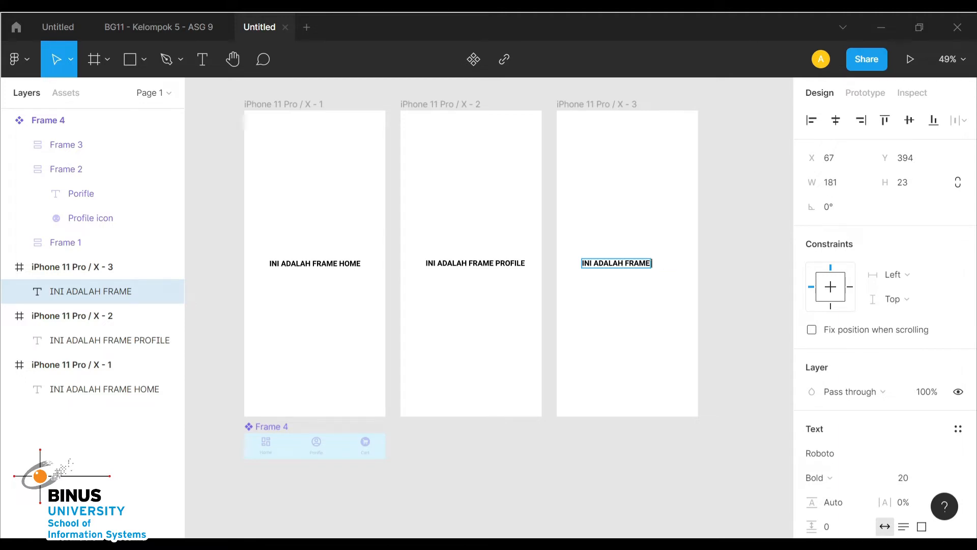
{"action": "type", "text": "CART"}
{"action": "key", "text": "Escape"}
{"action": "mouse_move", "coordinate": [626, 273]}
{"action": "left_mouse_down"}
{"action": "mouse_move", "coordinate": [462, 269]}
{"action": "mouse_move", "coordinate": [628, 274]}
{"action": "left_mouse_up"}
{"action": "left_click", "coordinate": [343, 301]}
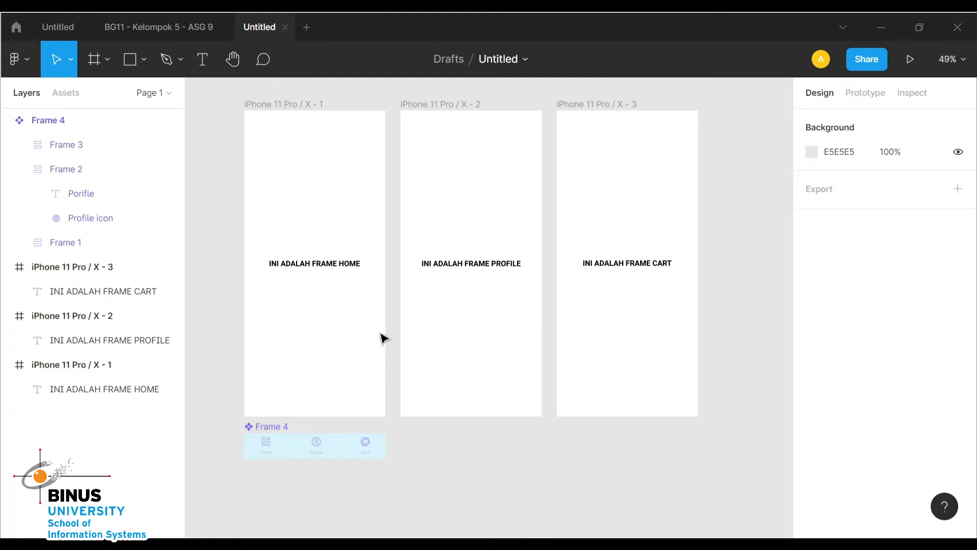
Move the Home text near the top of its phone frame and the Cart text near the bottom of its own
{"action": "left_click", "coordinate": [337, 263]}
{"action": "left_click_drag", "start_coordinate": [335, 253], "coordinate": [339, 141]}
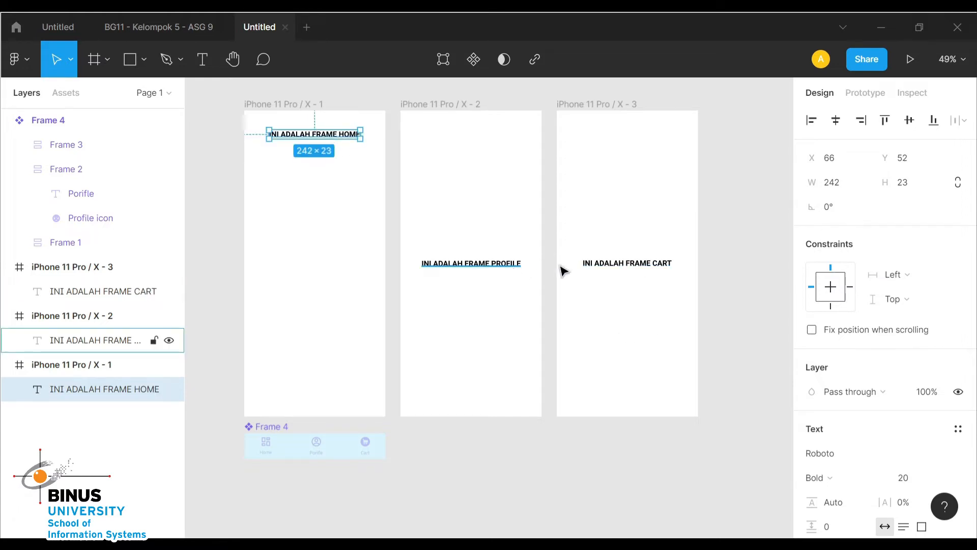
{"action": "left_click_drag", "start_coordinate": [615, 265], "coordinate": [616, 371]}
{"action": "left_click", "coordinate": [600, 280]}
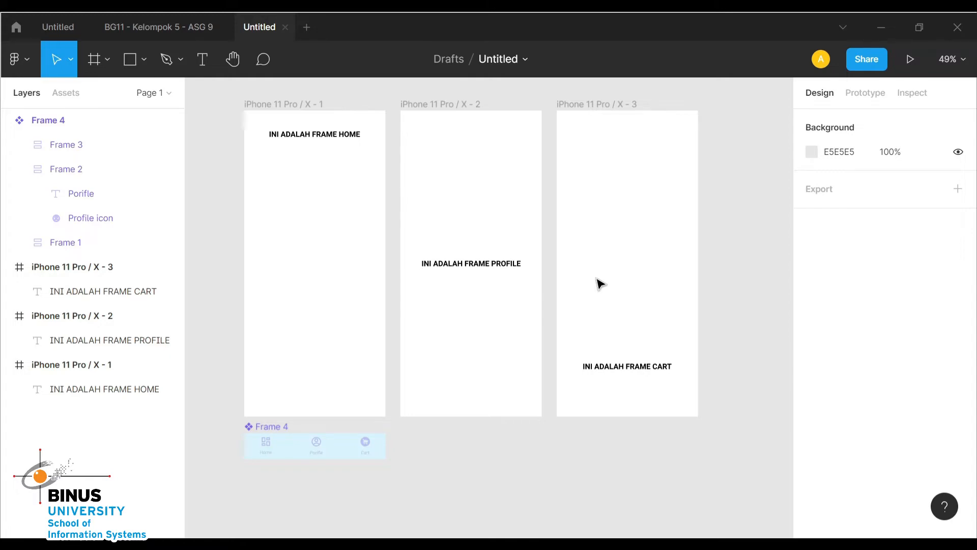
Paste the Bubbles group, fit it as a background in iPhone 11 Pro / X - 1 and place it behind the Home text
{"action": "key", "text": "ctrl+v"}
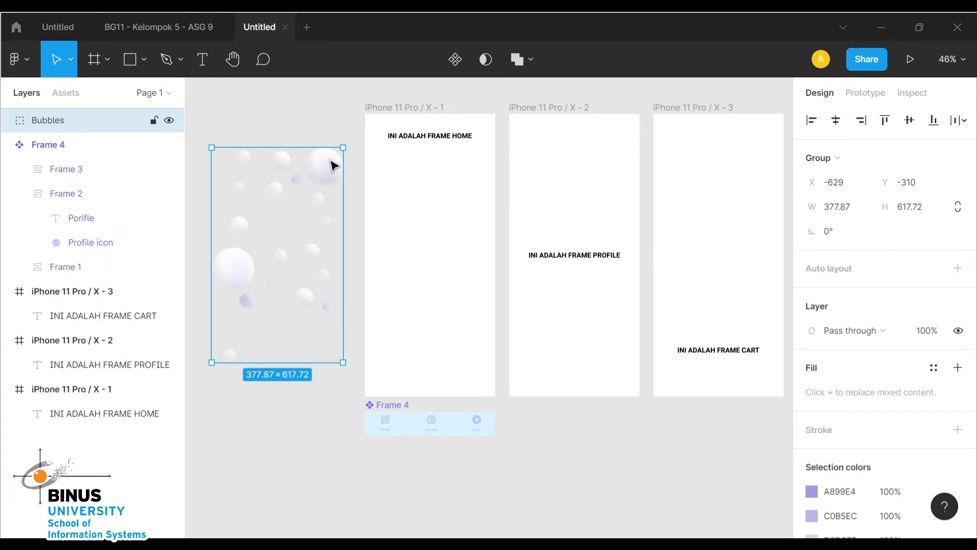
{"action": "left_click_drag", "start_coordinate": [309, 181], "coordinate": [463, 148]}
{"action": "left_click_drag", "start_coordinate": [364, 329], "coordinate": [317, 408]}
{"action": "left_click_drag", "start_coordinate": [53, 390], "coordinate": [49, 419]}
{"action": "left_click_drag", "start_coordinate": [316, 407], "coordinate": [294, 445]}
{"action": "left_click", "coordinate": [264, 438]}
{"action": "left_click", "coordinate": [99, 416]}
Place copies of the Bubbles group in the second and third phone frames, varying their position and size
{"action": "left_click_drag", "start_coordinate": [369, 266], "coordinate": [587, 265]}
{"action": "left_click_drag", "start_coordinate": [693, 214], "coordinate": [673, 214]}
{"action": "left_click_drag", "start_coordinate": [599, 445], "coordinate": [527, 532]}
{"action": "mouse_move", "coordinate": [712, 199]}
{"action": "left_mouse_down"}
{"action": "mouse_move", "coordinate": [788, 196]}
{"action": "mouse_move", "coordinate": [722, 191]}
{"action": "left_mouse_up"}
Send the Bubbles groups behind the Cart and Profile texts, and nudge the navigation bar component slightly down
{"action": "left_click_drag", "start_coordinate": [66, 291], "coordinate": [83, 328]}
{"action": "left_click_drag", "start_coordinate": [66, 365], "coordinate": [82, 400]}
{"action": "left_click", "coordinate": [764, 287]}
{"action": "left_click_drag", "start_coordinate": [301, 427], "coordinate": [300, 429]}
{"action": "left_click", "coordinate": [390, 472]}
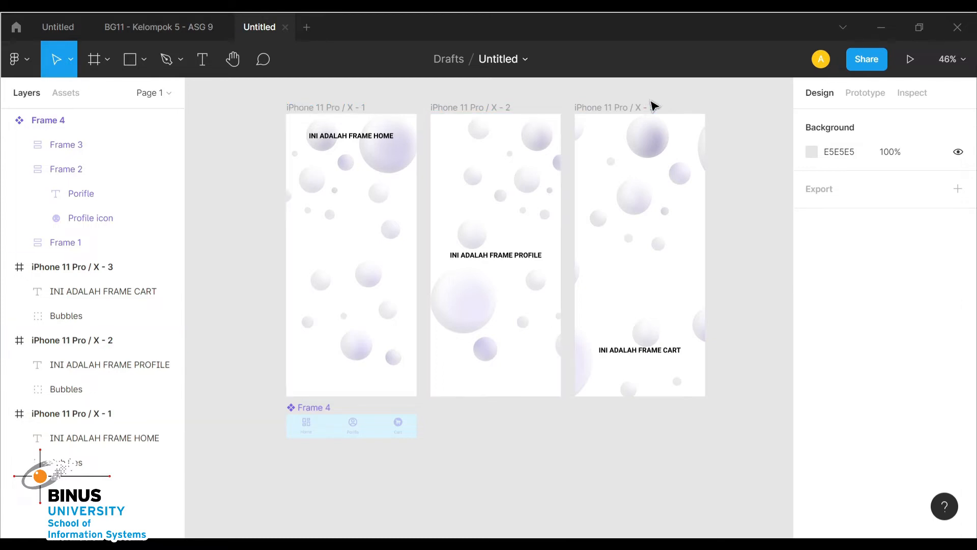
Rename the three phone frames Halaman Home, Halaman Profile and Halaman Cart
{"action": "left_click", "coordinate": [323, 116]}
{"action": "double_click", "coordinate": [67, 413]}
{"action": "type", "text": "Halaman Home"}
{"action": "double_click", "coordinate": [68, 340]}
{"action": "type", "text": "Halaman Profile"}
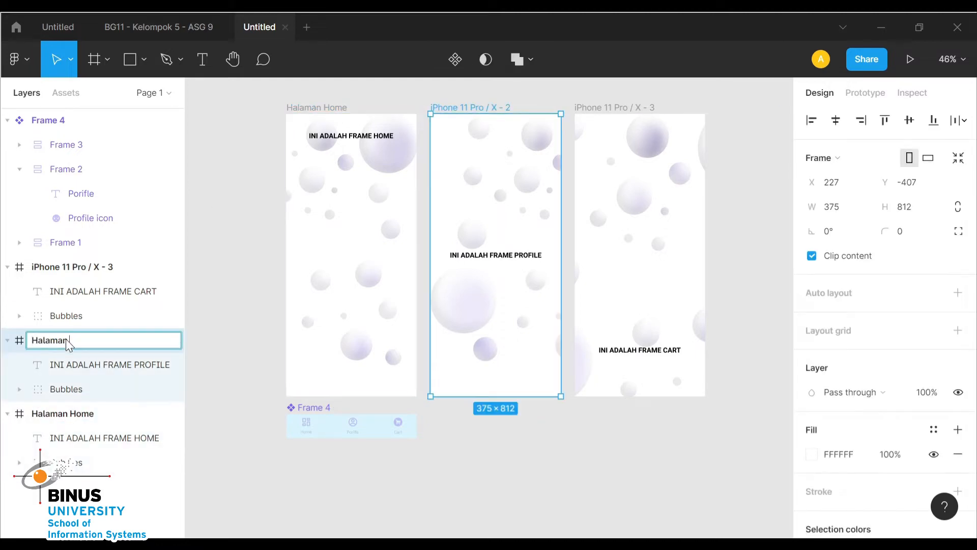
{"action": "double_click", "coordinate": [86, 266]}
{"action": "type", "text": "Halaman Cart"}
{"action": "left_click", "coordinate": [468, 471]}
Rename the three item frames inside the navigation bar component Home Icon, Profile Icon and Cart Icon
{"action": "left_click", "coordinate": [314, 408]}
{"action": "left_click", "coordinate": [865, 92]}
{"action": "left_click", "coordinate": [343, 482]}
{"action": "double_click", "coordinate": [70, 243]}
{"action": "type", "text": "Home Icon"}
{"action": "double_click", "coordinate": [60, 170]}
{"action": "type", "text": "Profile Icon"}
{"action": "double_click", "coordinate": [67, 145]}
{"action": "type", "text": "Cart Icon"}
{"action": "key", "text": "Return"}
Link the component's Home Icon to Halaman Home with an on-tap Navigate to interaction using Smart animate, Ease out, 300 ms
{"action": "left_click", "coordinate": [315, 431]}
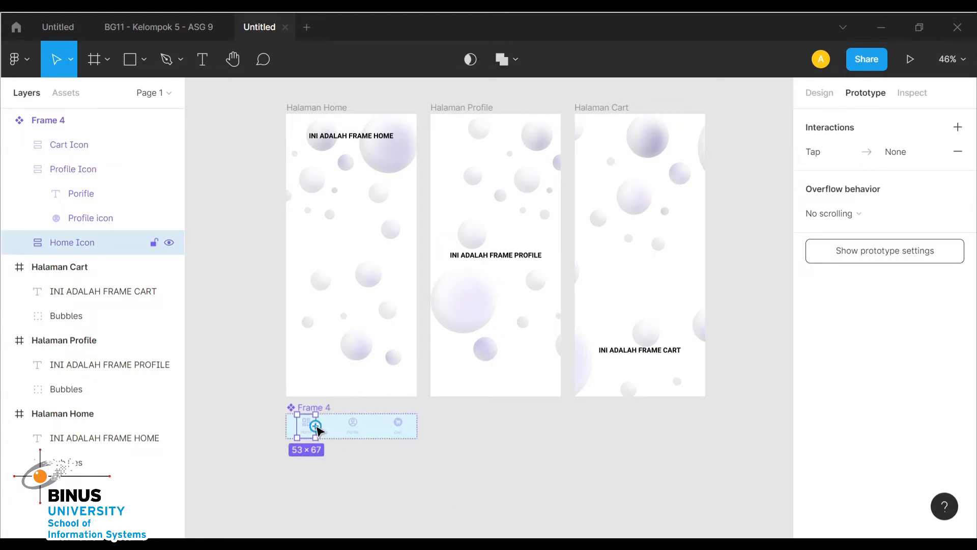
{"action": "left_click_drag", "start_coordinate": [316, 429], "coordinate": [343, 398]}
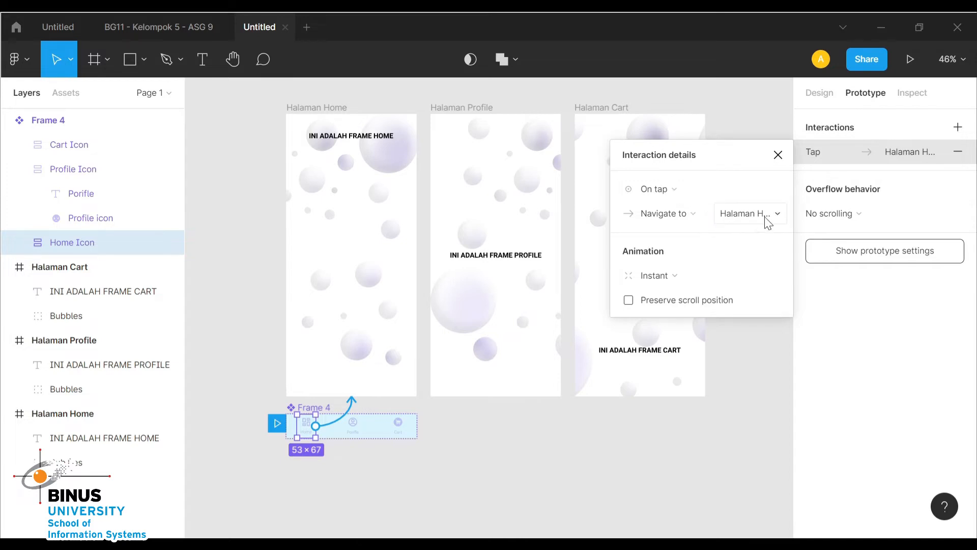
{"action": "left_click", "coordinate": [682, 280]}
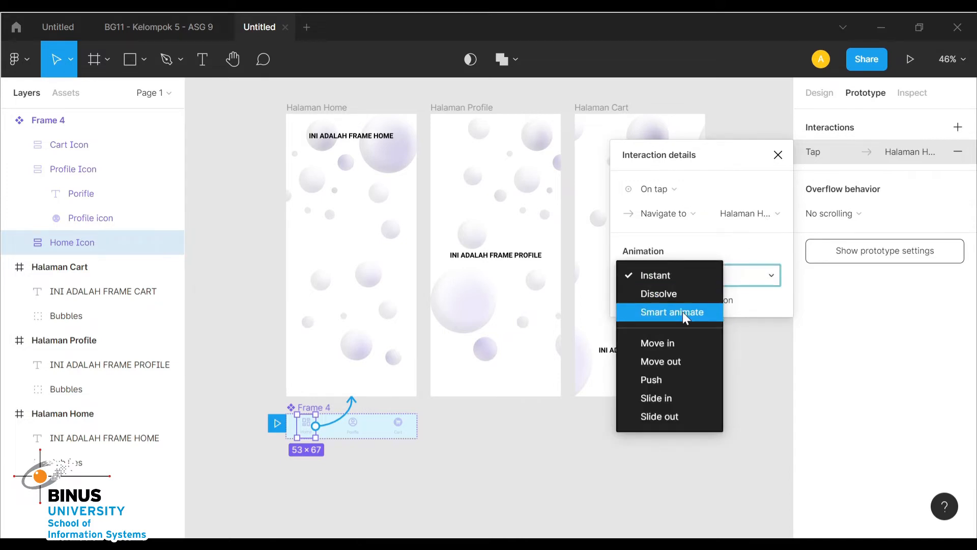
{"action": "left_click", "coordinate": [683, 311]}
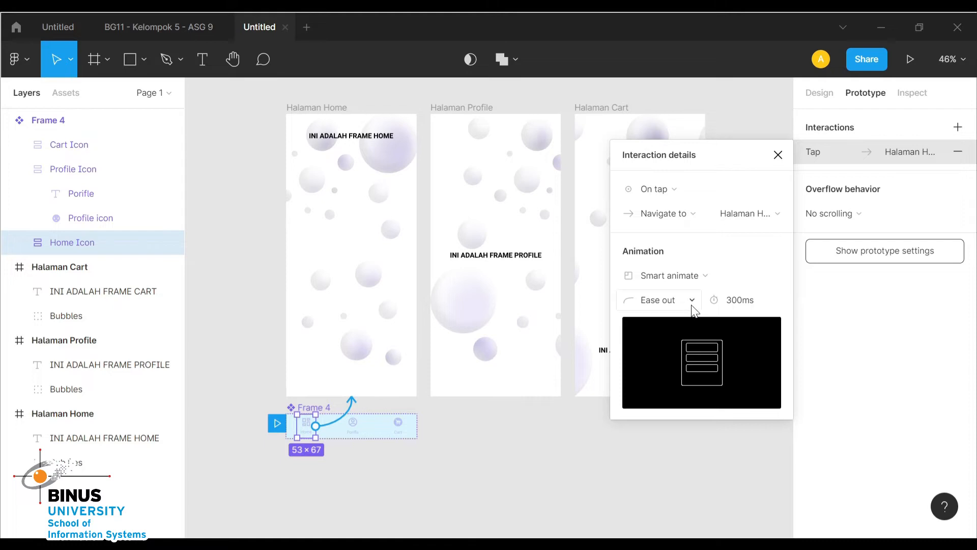
{"action": "left_click", "coordinate": [491, 454]}
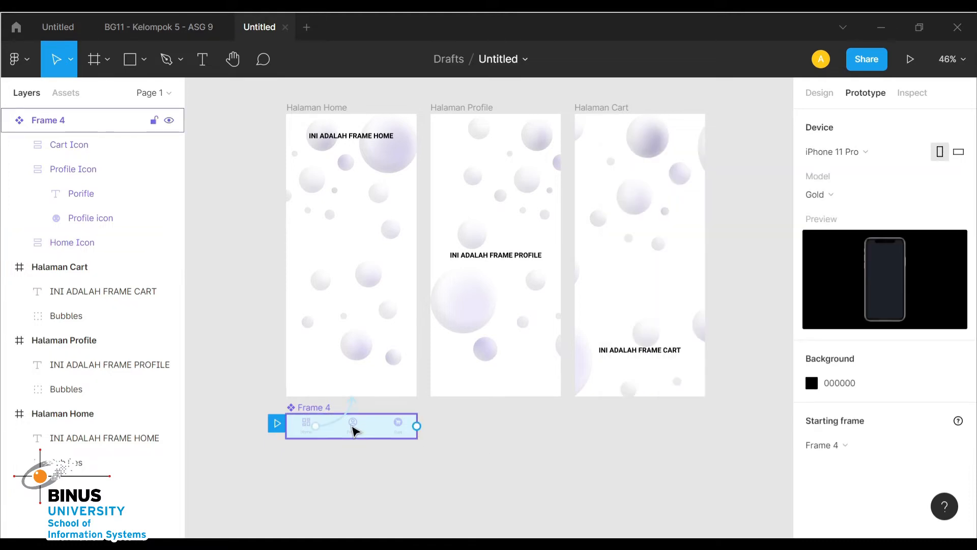
Link the component's Profile Icon to Halaman Profile and its Cart Icon to Halaman Cart with the same Smart animate interaction
{"action": "left_click", "coordinate": [355, 431]}
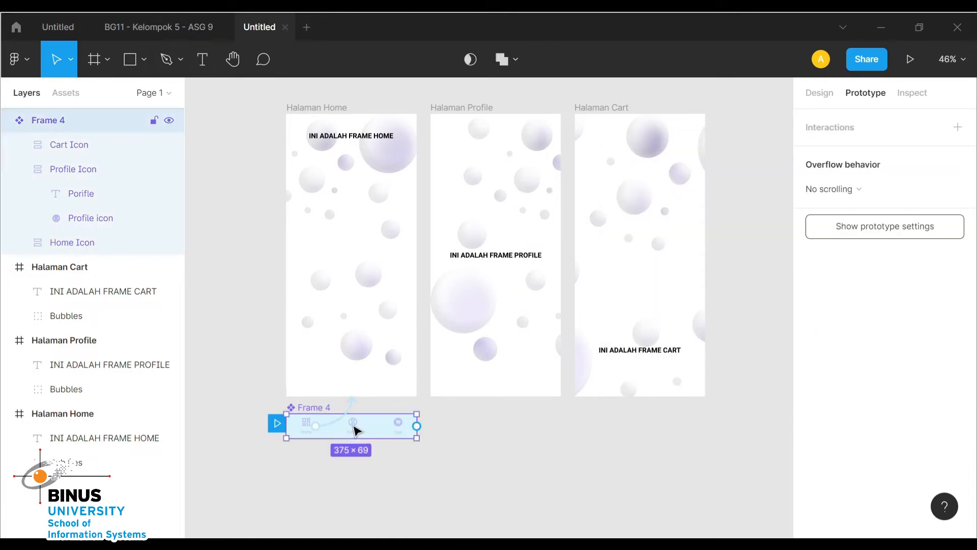
{"action": "double_click", "coordinate": [355, 430]}
{"action": "left_click_drag", "start_coordinate": [362, 425], "coordinate": [506, 397]}
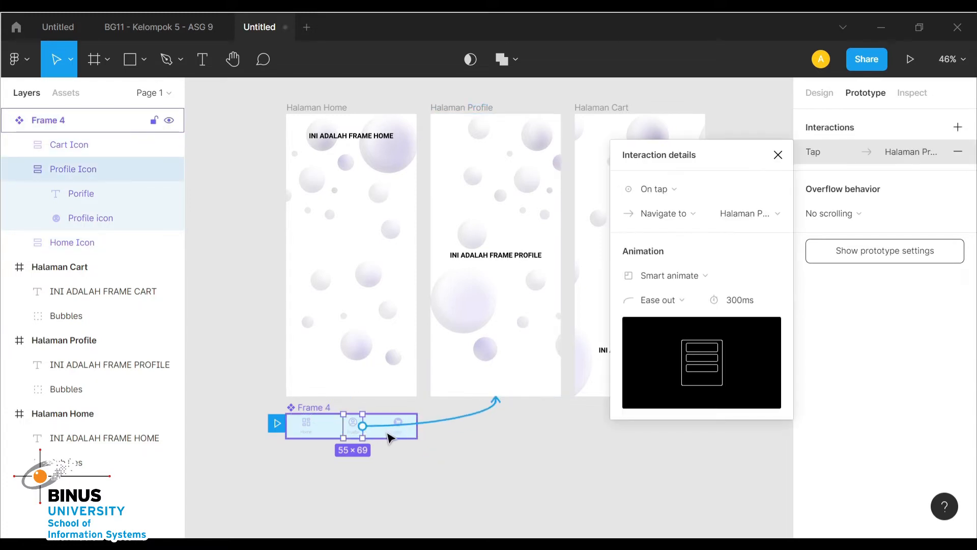
{"action": "left_click", "coordinate": [400, 435]}
{"action": "left_click_drag", "start_coordinate": [406, 426], "coordinate": [643, 395]}
{"action": "left_click", "coordinate": [392, 441]}
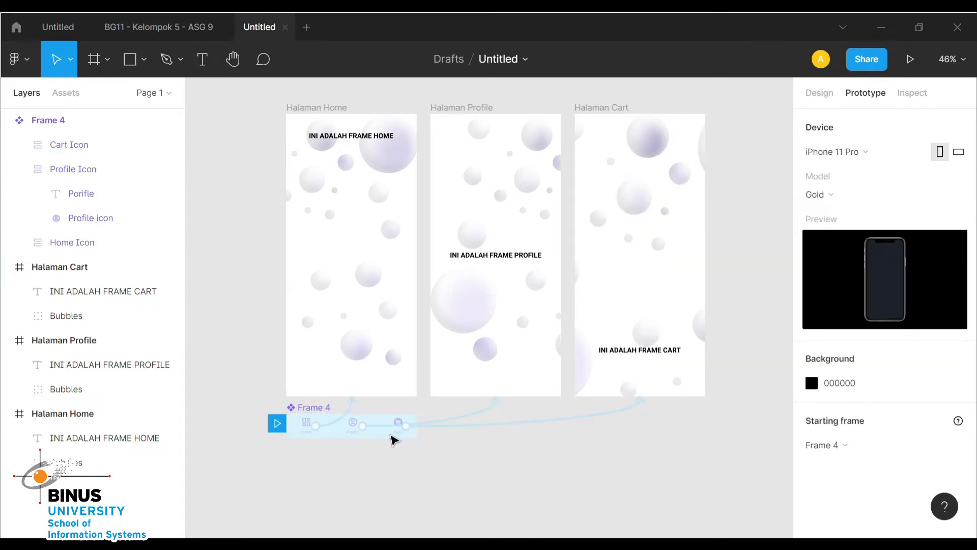
{"action": "left_click", "coordinate": [377, 428]}
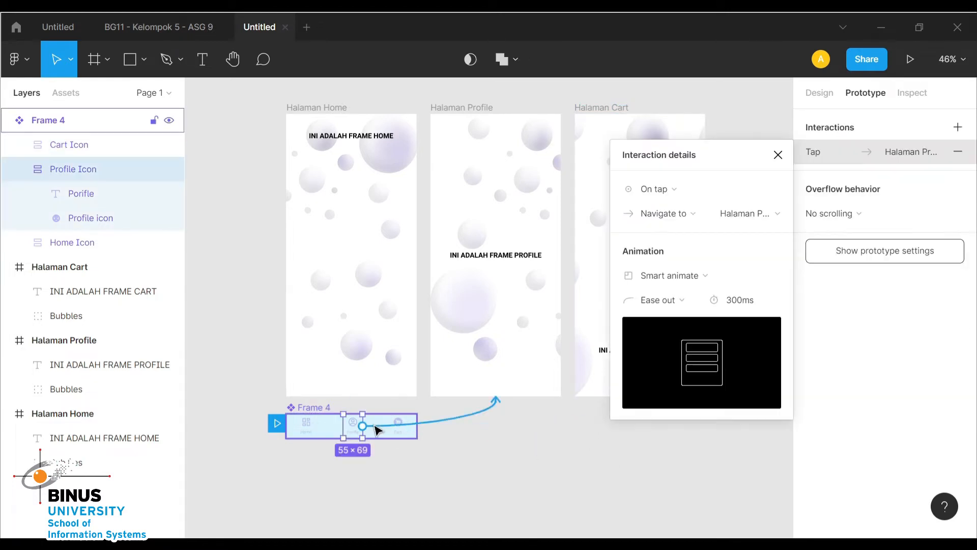
{"action": "left_click", "coordinate": [405, 438]}
{"action": "left_click", "coordinate": [458, 441]}
Place a copy of the navigation bar component along the bottom edge of each of the three Halaman frames
{"action": "left_click", "coordinate": [326, 432]}
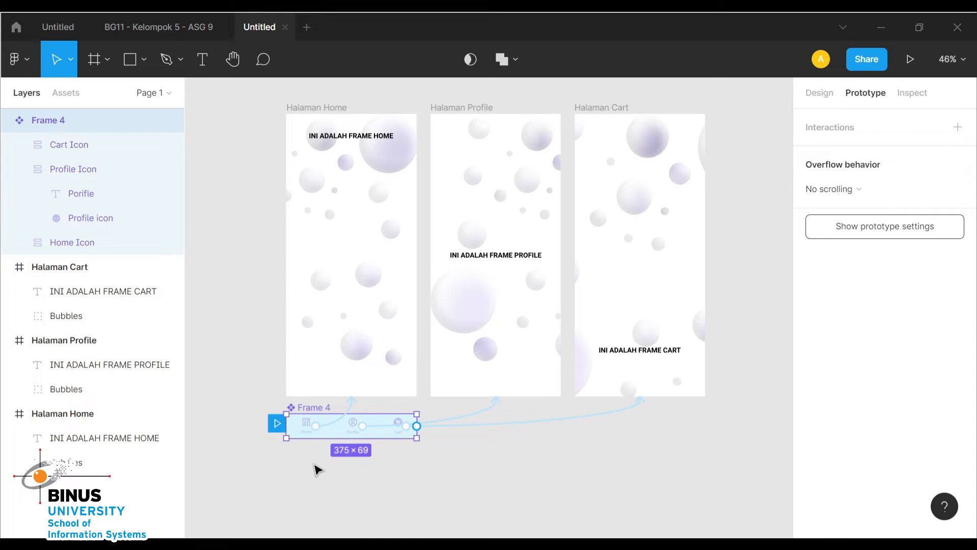
{"action": "left_click_drag", "start_coordinate": [331, 434], "coordinate": [331, 394]}
{"action": "left_click_drag", "start_coordinate": [331, 435], "coordinate": [478, 394]}
{"action": "left_click_drag", "start_coordinate": [329, 430], "coordinate": [622, 395]}
{"action": "left_click", "coordinate": [481, 413]}
Set the selection colour opacity of the Home Icon to 100% in Halaman Home's navigation bar
{"action": "scroll", "coordinate": [481, 412], "scroll_direction": "up", "scroll_amount": 2}
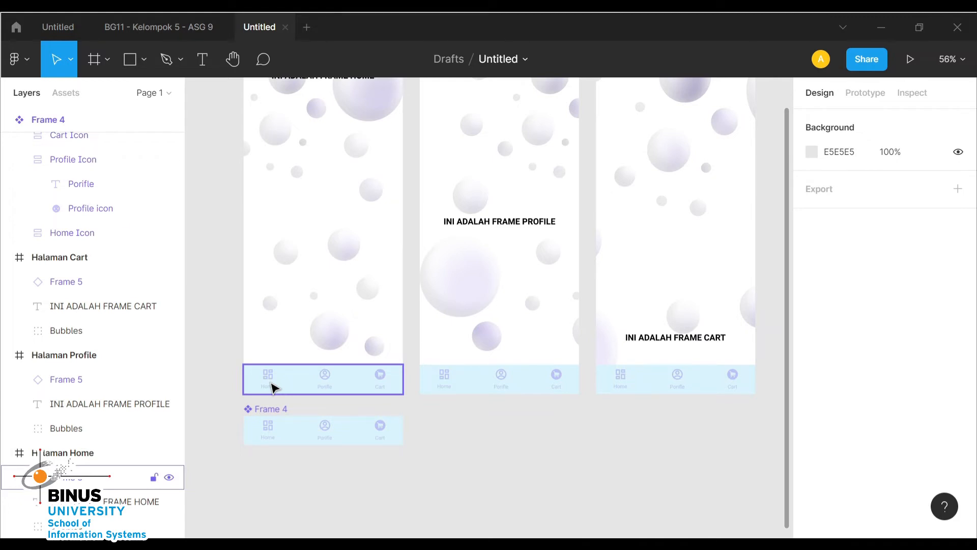
{"action": "scroll", "coordinate": [271, 388], "scroll_direction": "up", "scroll_amount": 3}
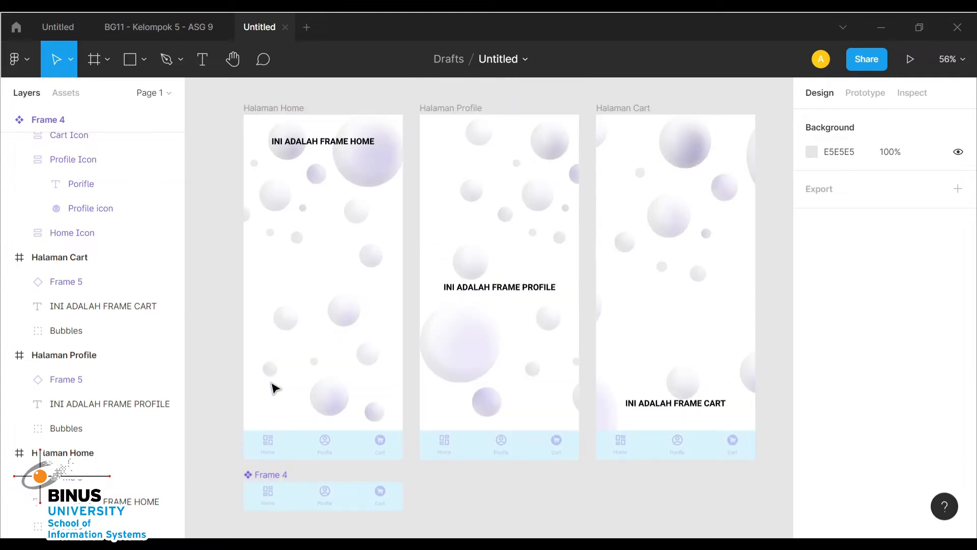
{"action": "left_click", "coordinate": [270, 431]}
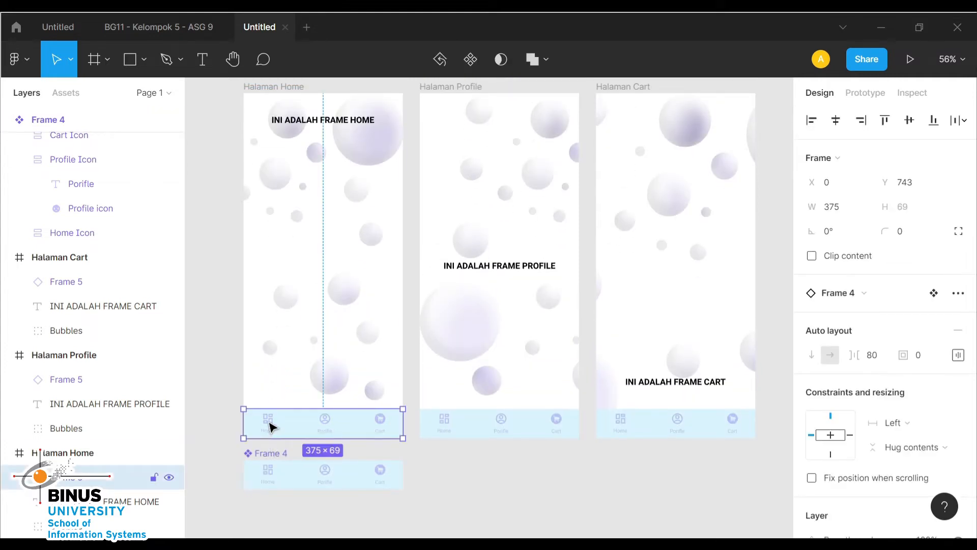
{"action": "left_click", "coordinate": [269, 427]}
{"action": "scroll", "coordinate": [889, 448], "scroll_direction": "down", "scroll_amount": 5}
{"action": "left_click", "coordinate": [899, 406]}
{"action": "type", "text": "10"}
{"action": "key", "text": "Return"}
Set the 9378FF colour to 100% opacity for Halaman Profile's Profile Icon and Halaman Cart's Cart Icon
{"action": "double_click", "coordinate": [506, 421]}
{"action": "left_click", "coordinate": [892, 406]}
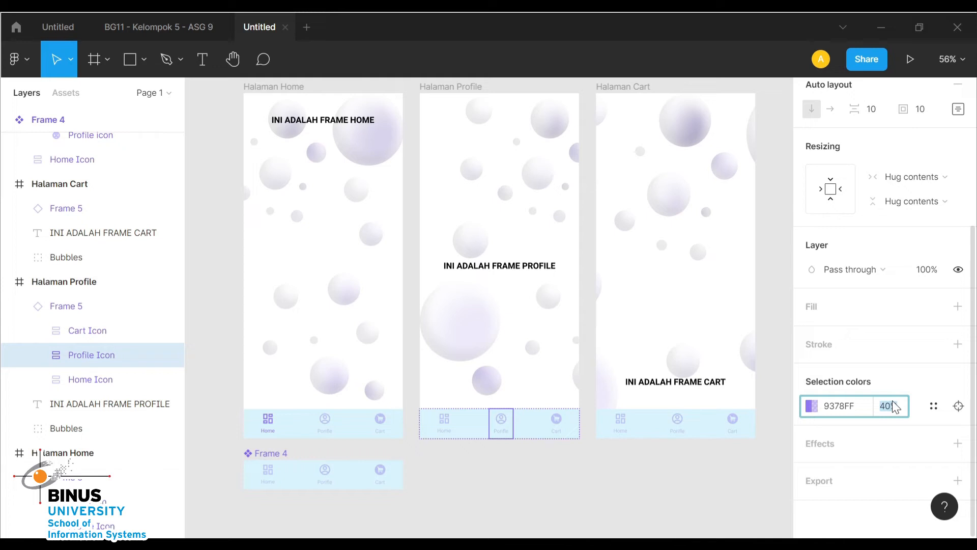
{"action": "type", "text": "10"}
{"action": "key", "text": "Return"}
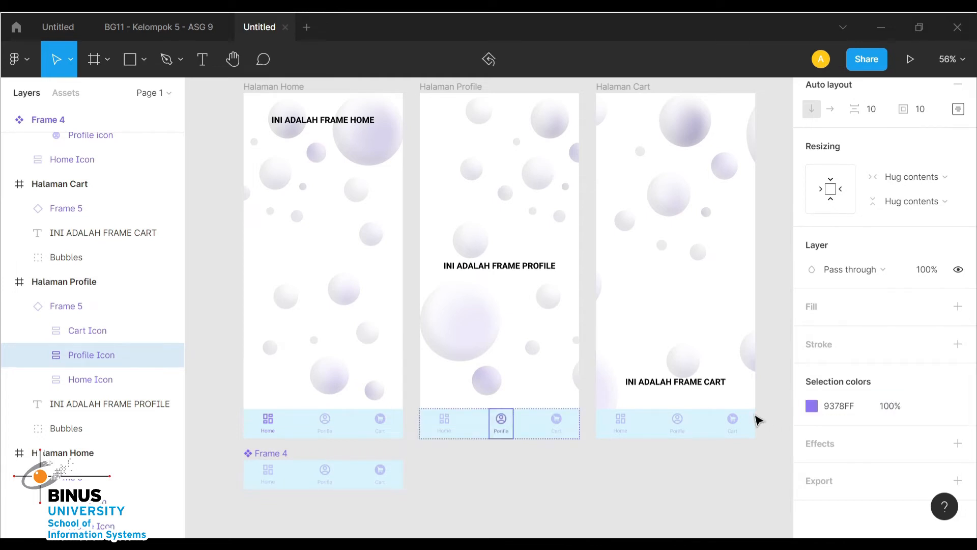
{"action": "double_click", "coordinate": [737, 424]}
{"action": "left_click", "coordinate": [899, 411]}
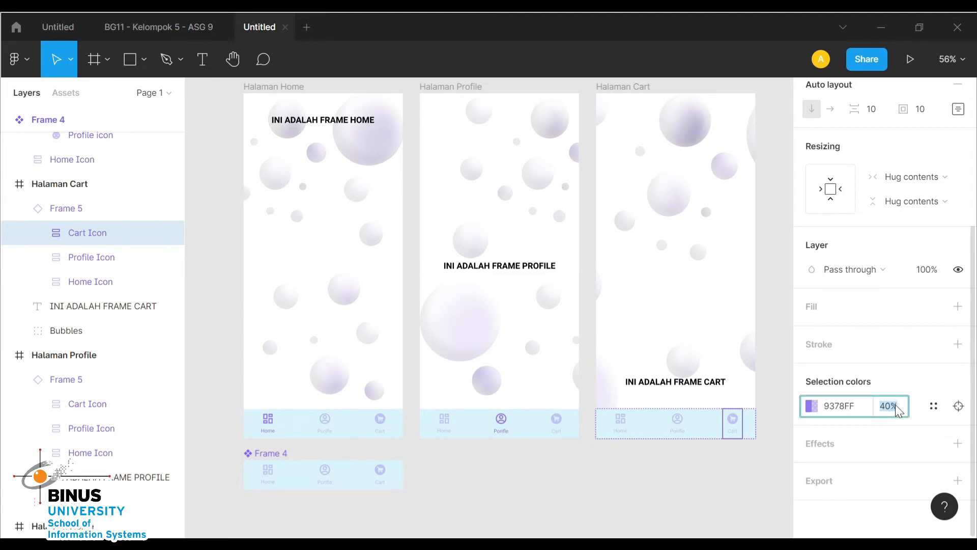
{"action": "type", "text": "100"}
{"action": "key", "text": "Return"}
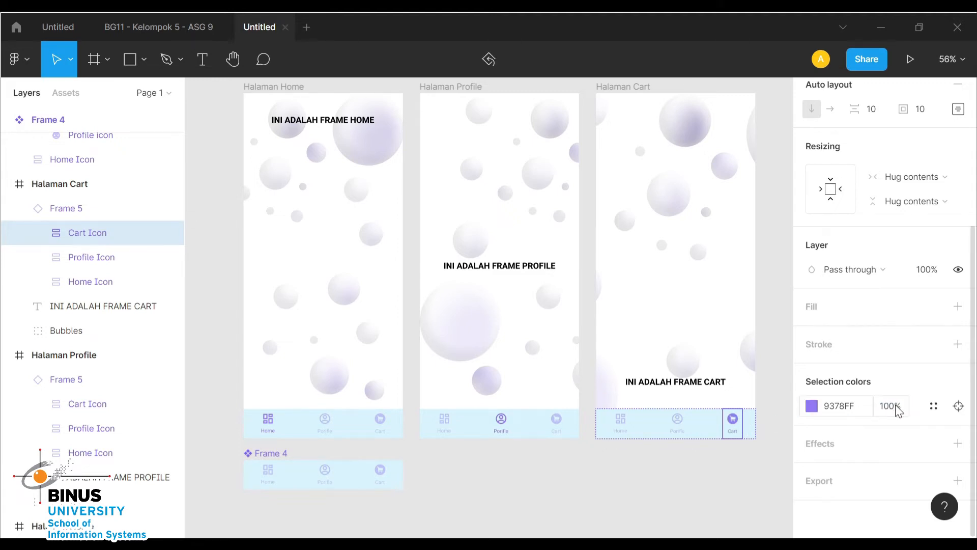
{"action": "left_click", "coordinate": [609, 478]}
Set Halaman Home as the starting frame of the prototype
{"action": "left_click", "coordinate": [866, 93]}
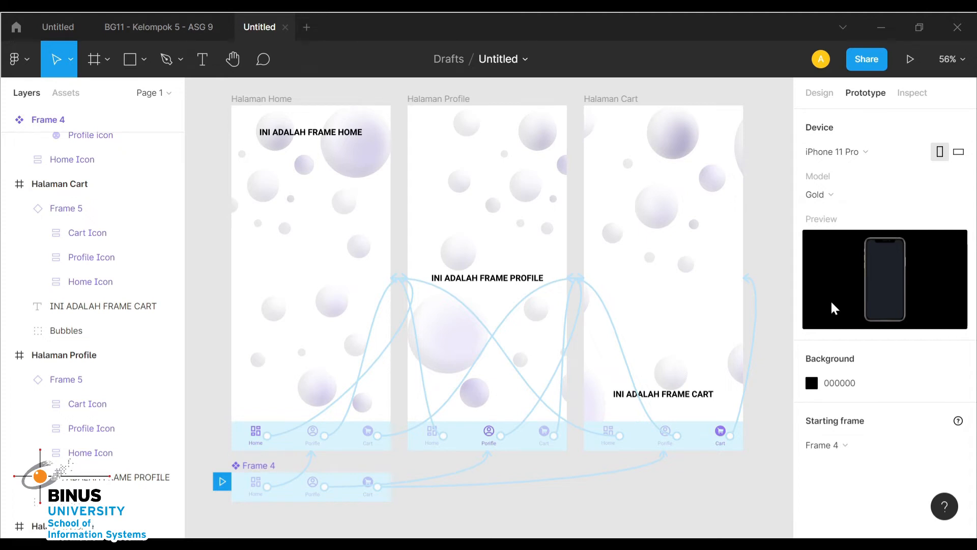
{"action": "left_click", "coordinate": [848, 448]}
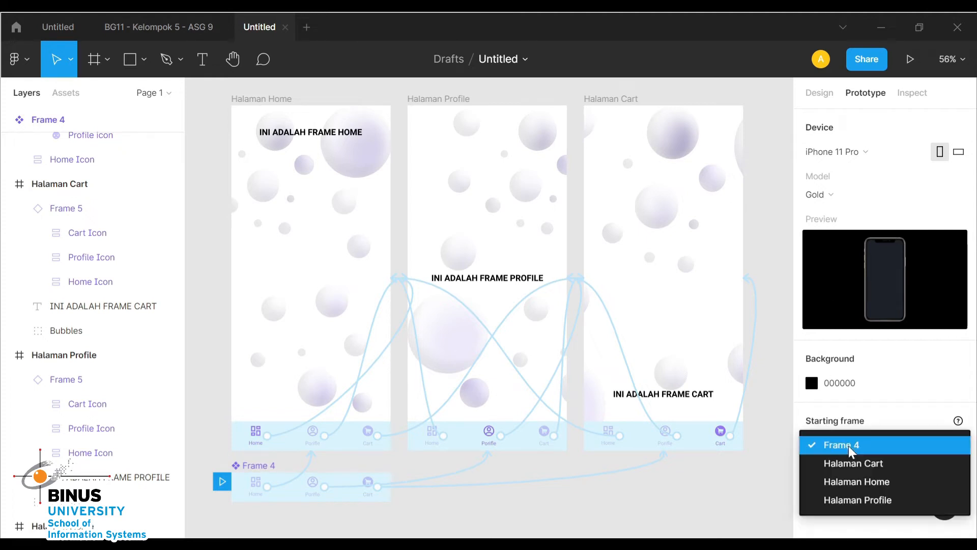
{"action": "left_click", "coordinate": [862, 481]}
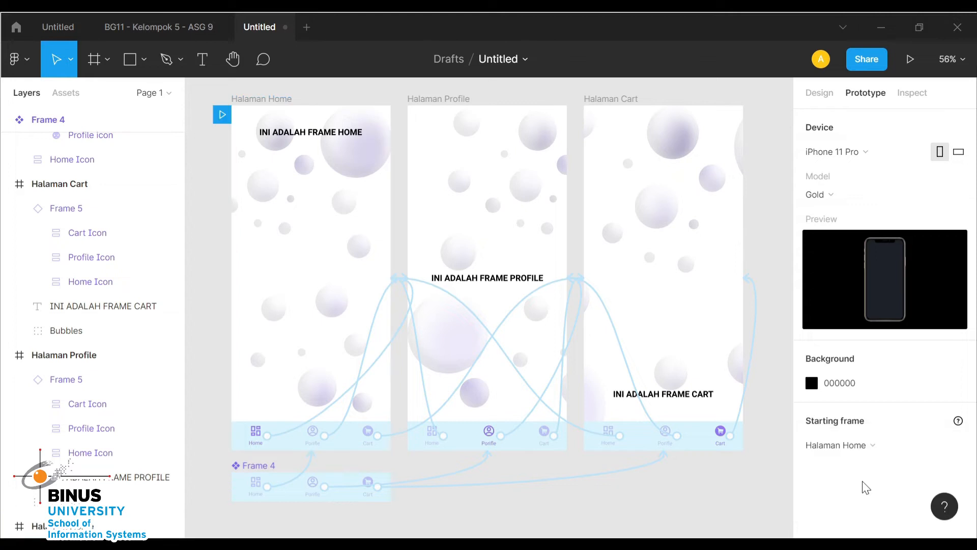
Present the prototype and test switching between the Home, Profile and Cart screens through the navigation bar
{"action": "left_click", "coordinate": [910, 59]}
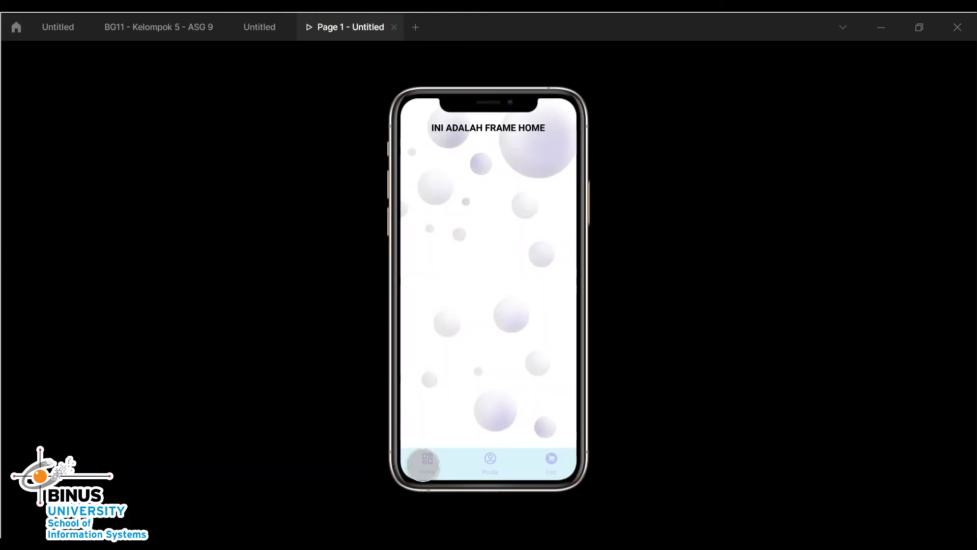
{"action": "left_click", "coordinate": [491, 463]}
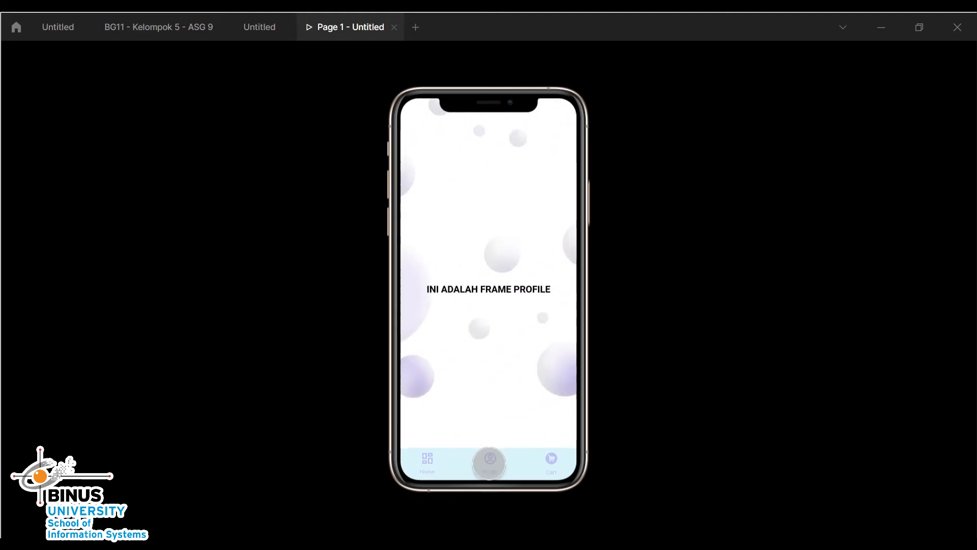
{"action": "left_click", "coordinate": [556, 462]}
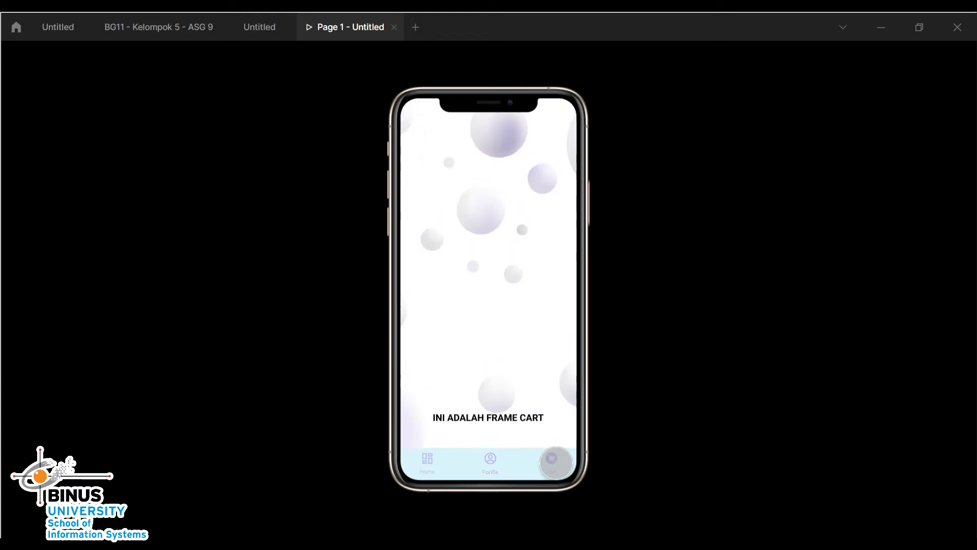
{"action": "left_click", "coordinate": [493, 462]}
{"action": "left_click", "coordinate": [433, 460]}
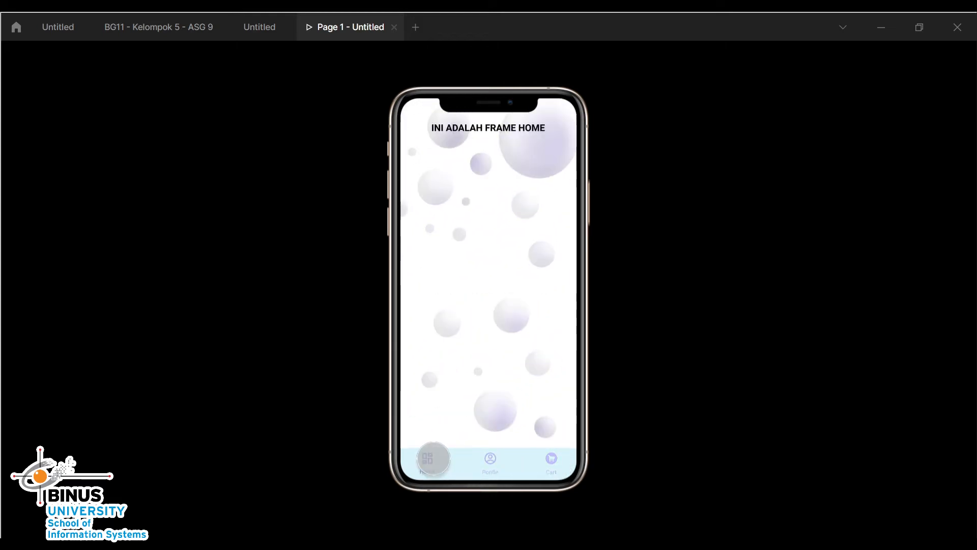
{"action": "left_click", "coordinate": [491, 462]}
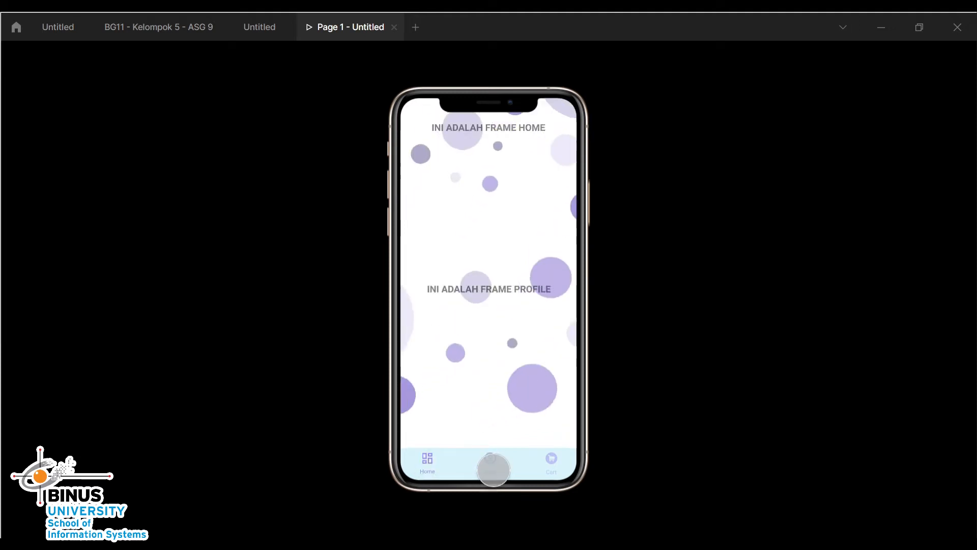
{"action": "left_click", "coordinate": [547, 463]}
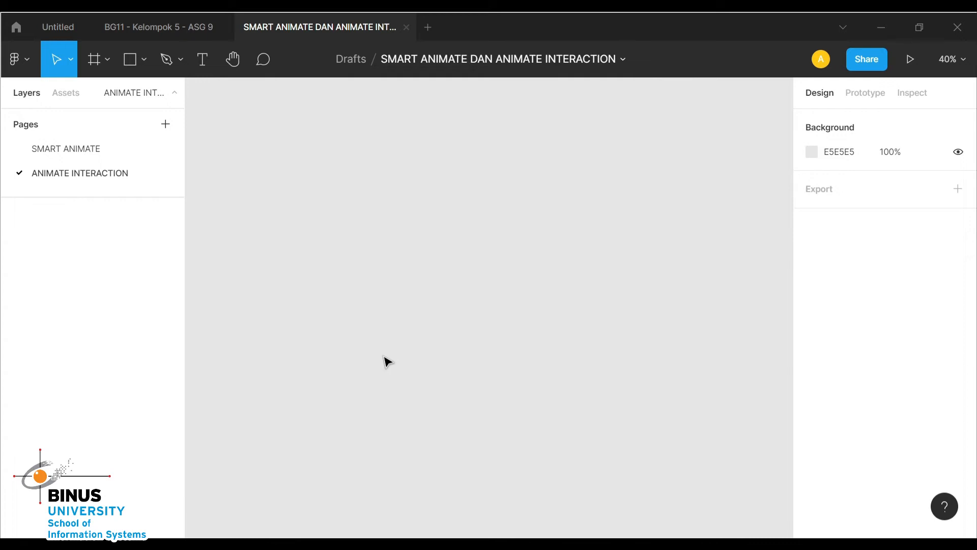
Create three iPhone 11 Pro / X frames side by side on the ANIMATE INTERACTION page
{"action": "key", "text": "f"}
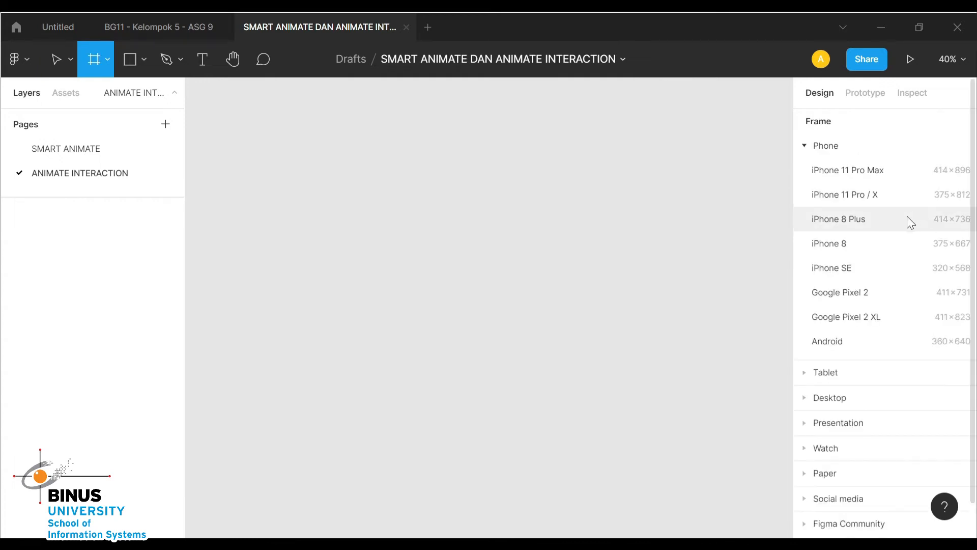
{"action": "left_click", "coordinate": [862, 194]}
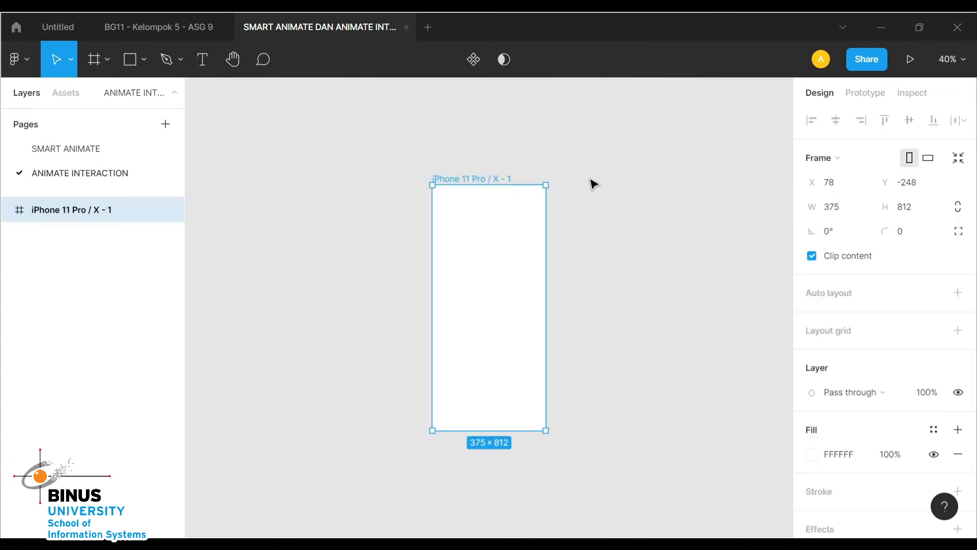
{"action": "left_click", "coordinate": [569, 214]}
{"action": "left_click_drag", "start_coordinate": [480, 191], "coordinate": [397, 193]}
{"action": "key", "text": "ctrl+d"}
{"action": "key", "text": "ctrl+d"}
{"action": "left_click", "coordinate": [313, 194]}
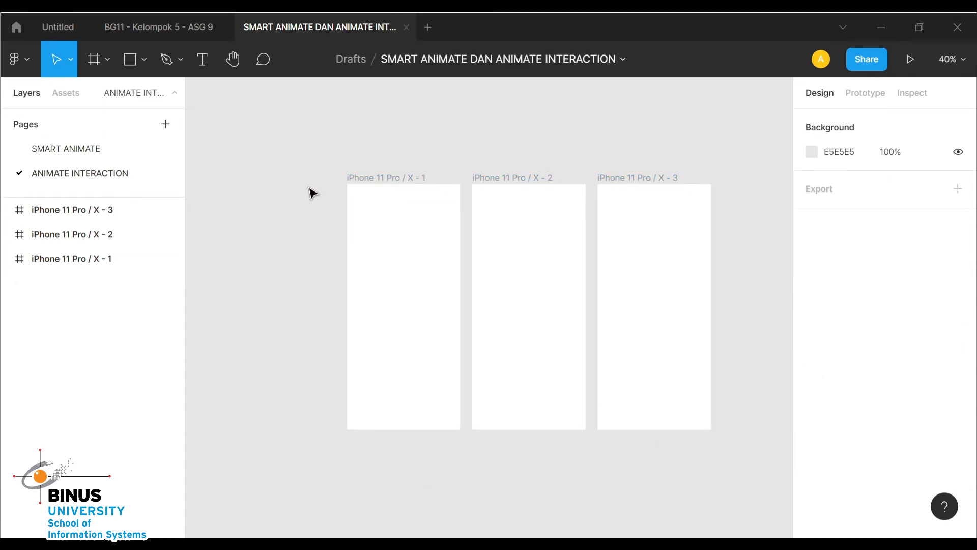
Rename the three new frames Sign Up, Sign In and Home, in order from the first
{"action": "left_click", "coordinate": [109, 258]}
{"action": "double_click", "coordinate": [109, 257]}
{"action": "type", "text": "Sign"}
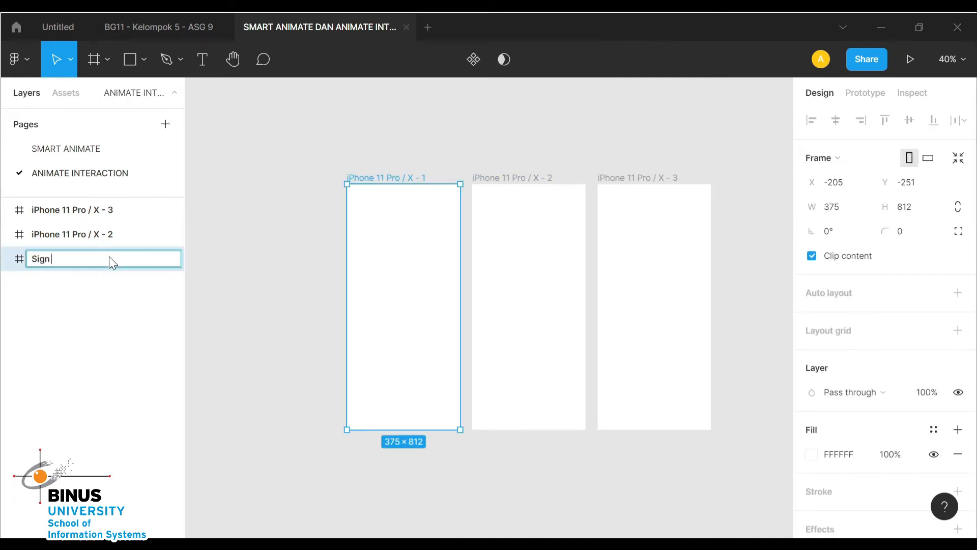
{"action": "type", "text": " Up"}
{"action": "left_click", "coordinate": [66, 248]}
{"action": "double_click", "coordinate": [63, 241]}
{"action": "type", "text": "Sign In"}
{"action": "double_click", "coordinate": [72, 208]}
{"action": "type", "text": "Home"}
{"action": "left_click", "coordinate": [310, 223]}
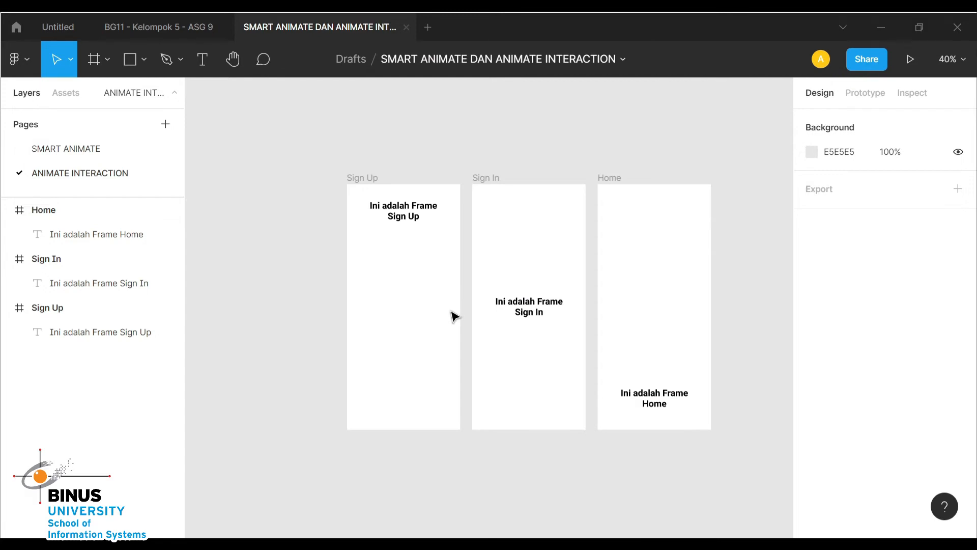
Paste the Sign In text below the Sign Up frame and wrap it in a 200-wide auto layout frame with corner radius 20
{"action": "scroll", "coordinate": [423, 425], "scroll_direction": "up", "scroll_amount": 1}
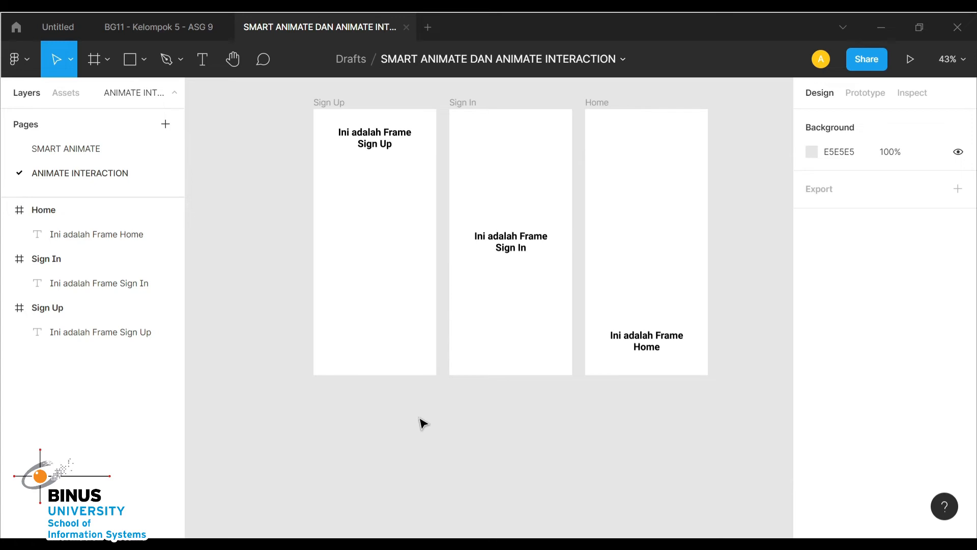
{"action": "key", "text": "ctrl+v"}
{"action": "left_click_drag", "start_coordinate": [419, 416], "coordinate": [395, 417]}
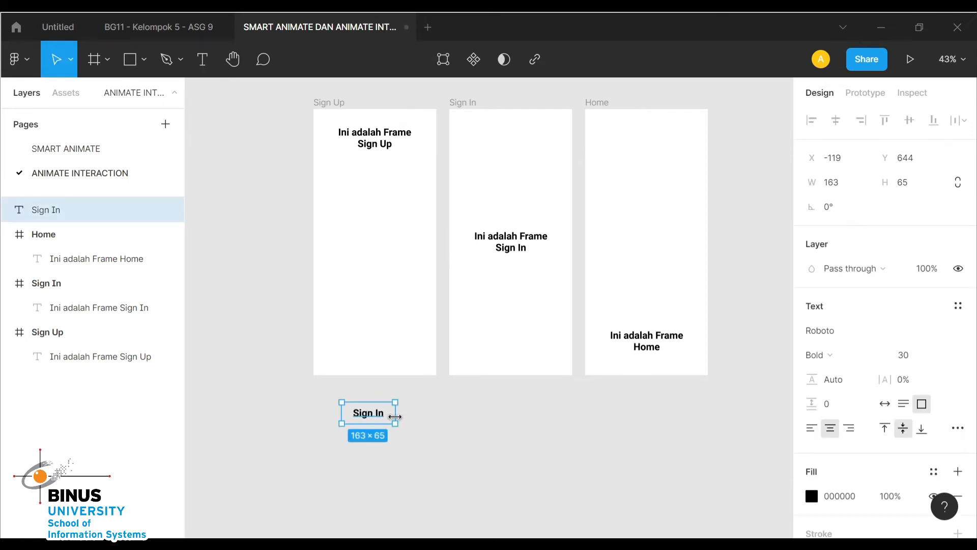
{"action": "key", "text": "shift+a"}
{"action": "scroll", "coordinate": [967, 319], "scroll_direction": "down", "scroll_amount": 3}
{"action": "left_click", "coordinate": [957, 201]}
{"action": "scroll", "coordinate": [908, 238], "scroll_direction": "up", "scroll_amount": 3}
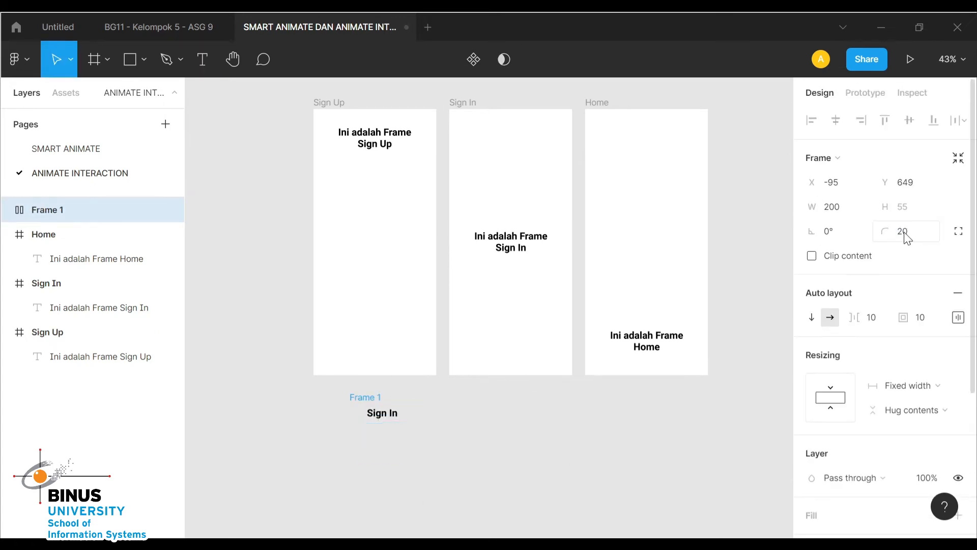
Fill the Sign In button frame with the colour A8FFFA
{"action": "scroll", "coordinate": [908, 238], "scroll_direction": "down", "scroll_amount": 5}
{"action": "left_click", "coordinate": [812, 329]}
{"action": "type", "text": "42FFF8"}
{"action": "left_click", "coordinate": [424, 429]}
Duplicate the Sign In button twice and relabel the copies Sign Up and Sign Home
{"action": "left_click", "coordinate": [382, 413]}
{"action": "key", "text": "ctrl+d"}
{"action": "key", "text": "ctrl+d"}
{"action": "left_click", "coordinate": [461, 413]}
{"action": "type", "text": "Sign Up"}
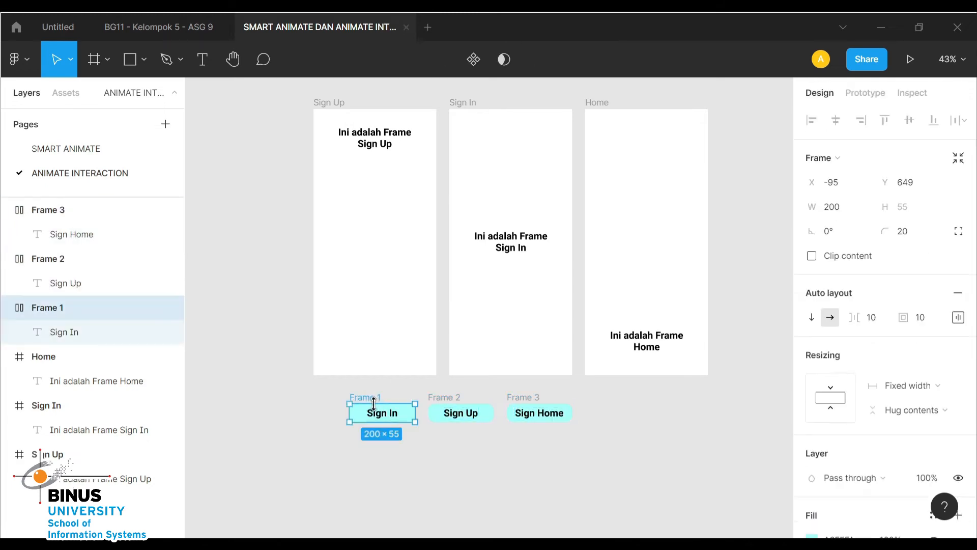
Centre the Sign In, Sign Up and Sign Home buttons beneath the first, second and third screen frames respectively
{"action": "left_click", "coordinate": [468, 405]}
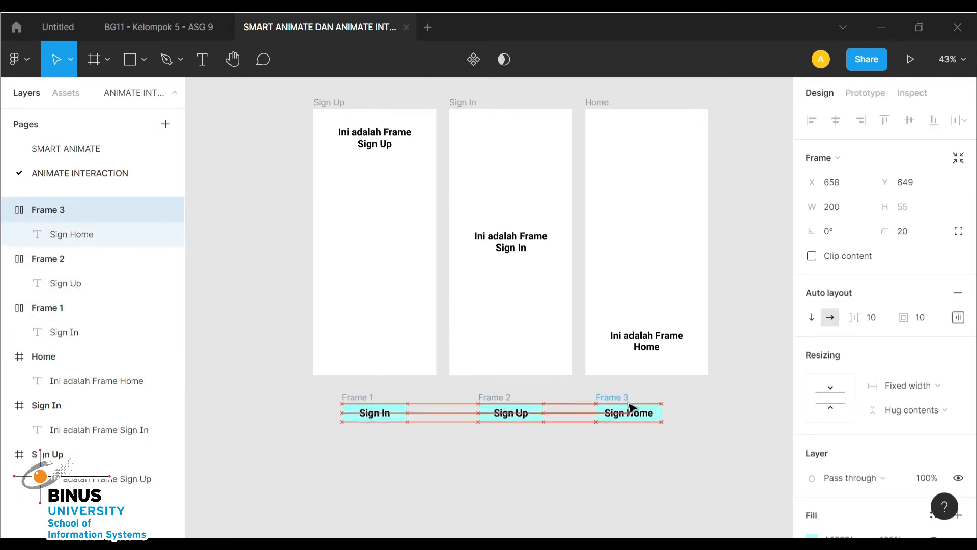
{"action": "left_click_drag", "start_coordinate": [633, 407], "coordinate": [650, 408]}
{"action": "left_click", "coordinate": [549, 472]}
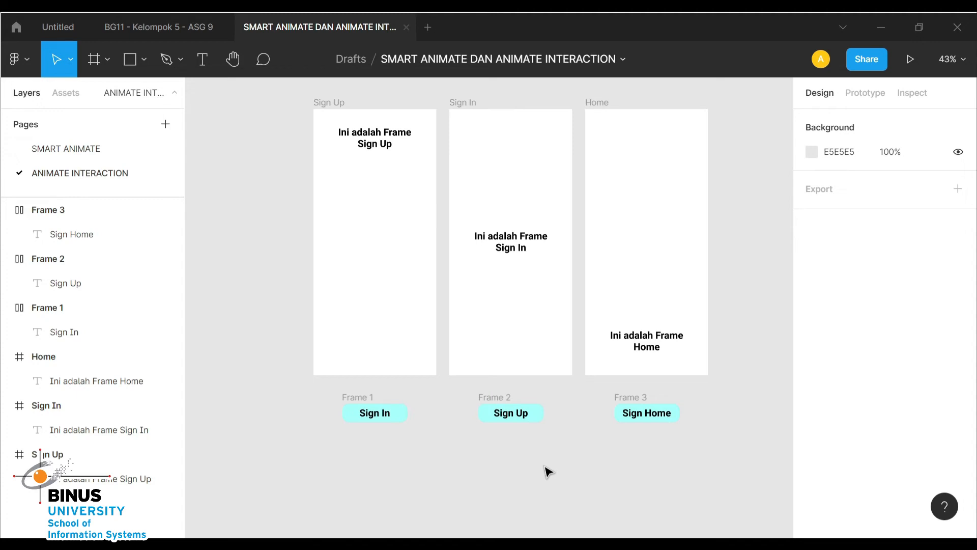
Convert the Sign Up button and the Sign In button below the screens into separate components
{"action": "left_click", "coordinate": [368, 402]}
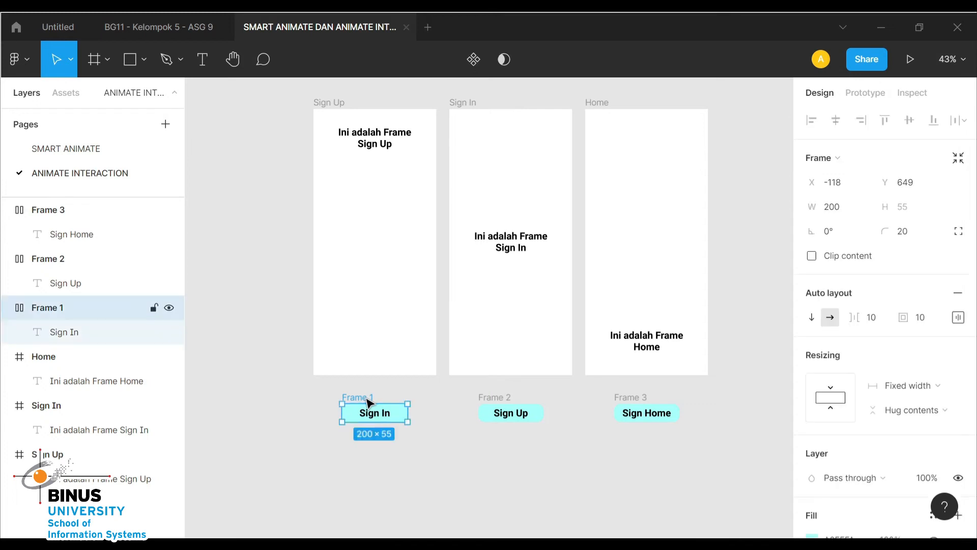
{"action": "left_click", "coordinate": [507, 405]}
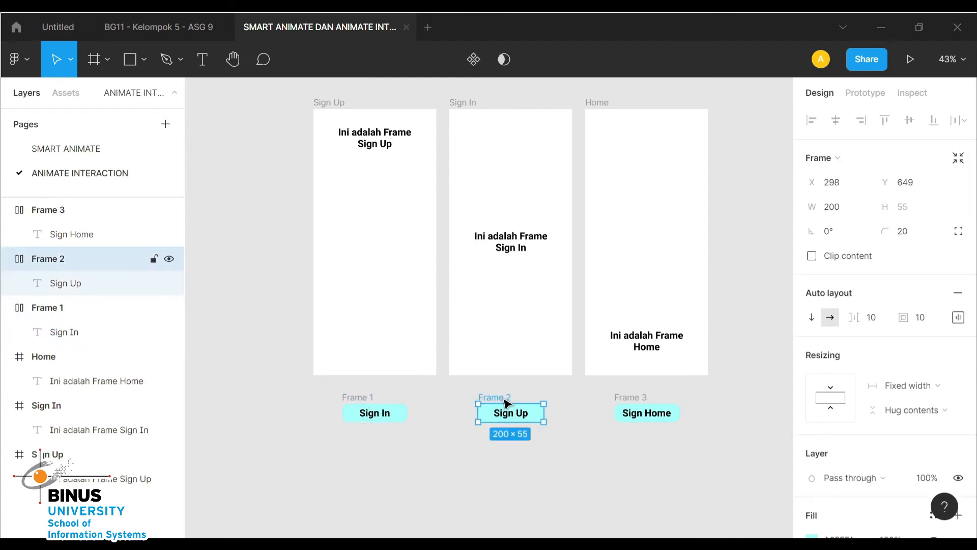
{"action": "right_click", "coordinate": [504, 402]}
{"action": "left_click", "coordinate": [545, 366]}
{"action": "left_click", "coordinate": [367, 402]}
{"action": "key", "text": "ctrl+alt+k"}
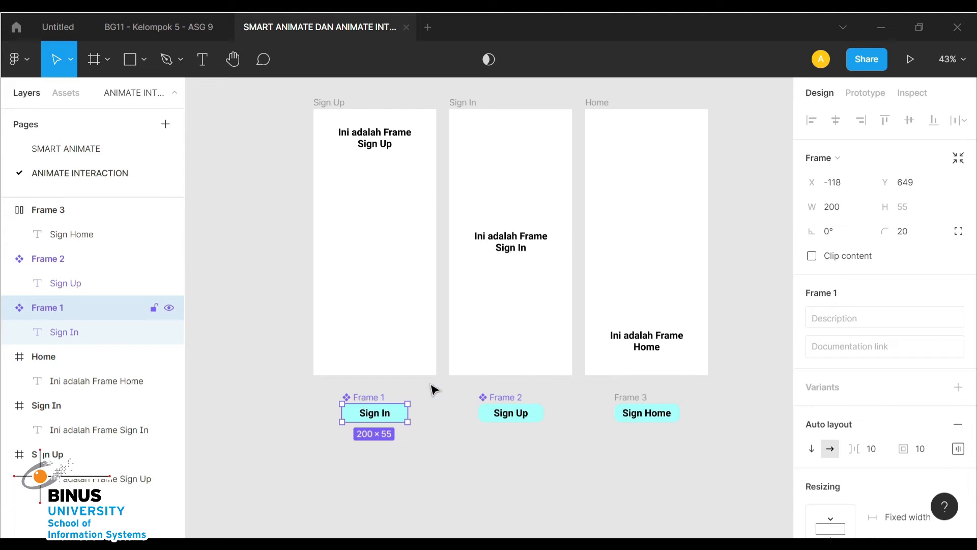
Add a variant named Sign Up to the Sign In button component and fill it light green
{"action": "left_click", "coordinate": [959, 388]}
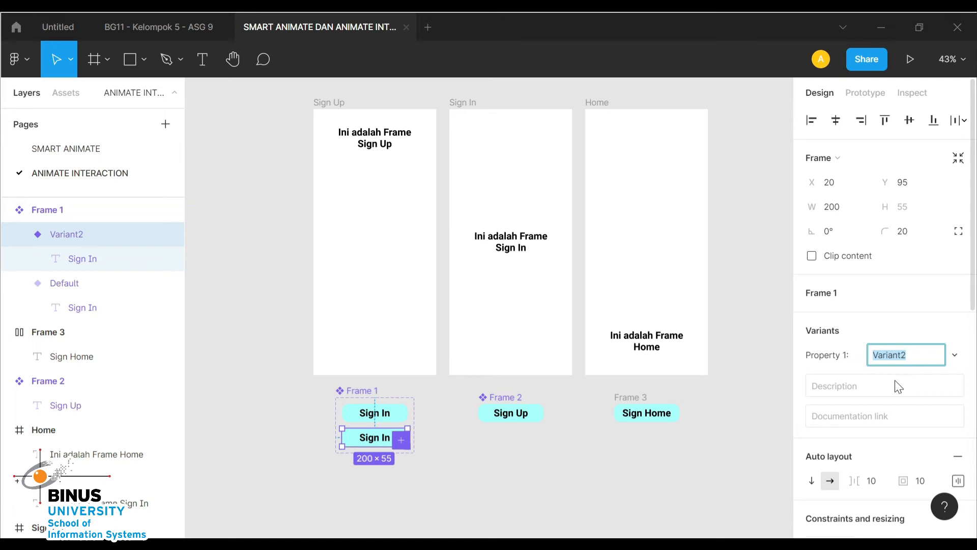
{"action": "type", "text": "Sign Up"}
{"action": "key", "text": "Return"}
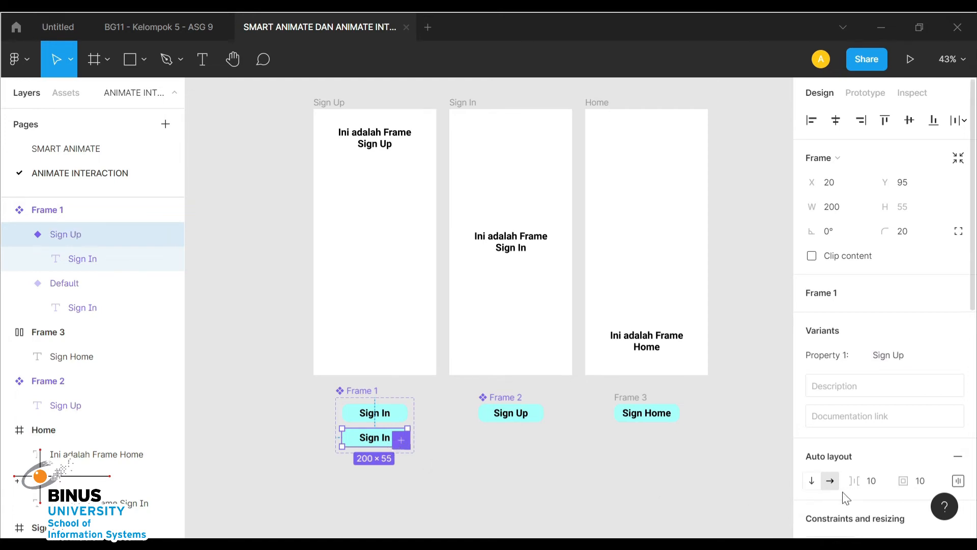
{"action": "scroll", "coordinate": [892, 462], "scroll_direction": "down", "scroll_amount": 1}
{"action": "scroll", "coordinate": [892, 462], "scroll_direction": "down", "scroll_amount": 5}
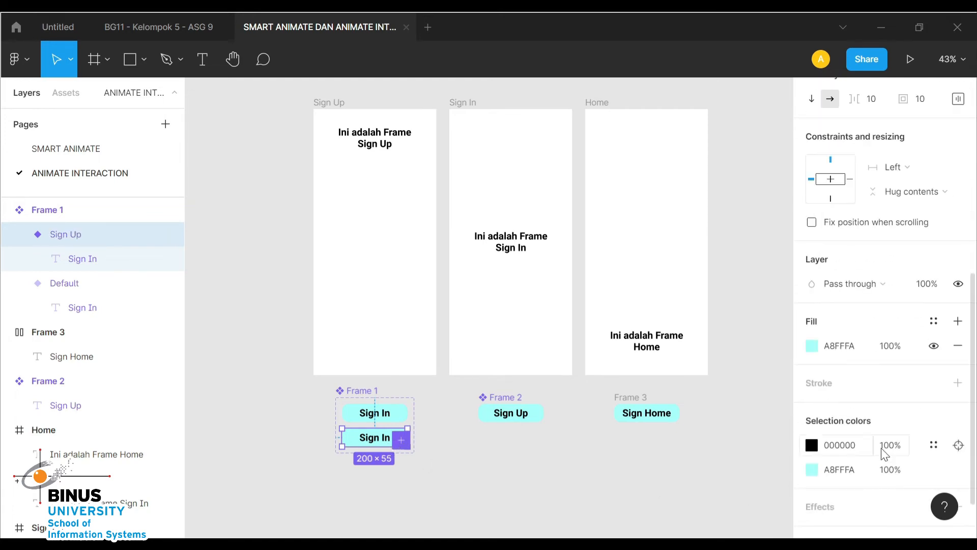
{"action": "left_click", "coordinate": [812, 346]}
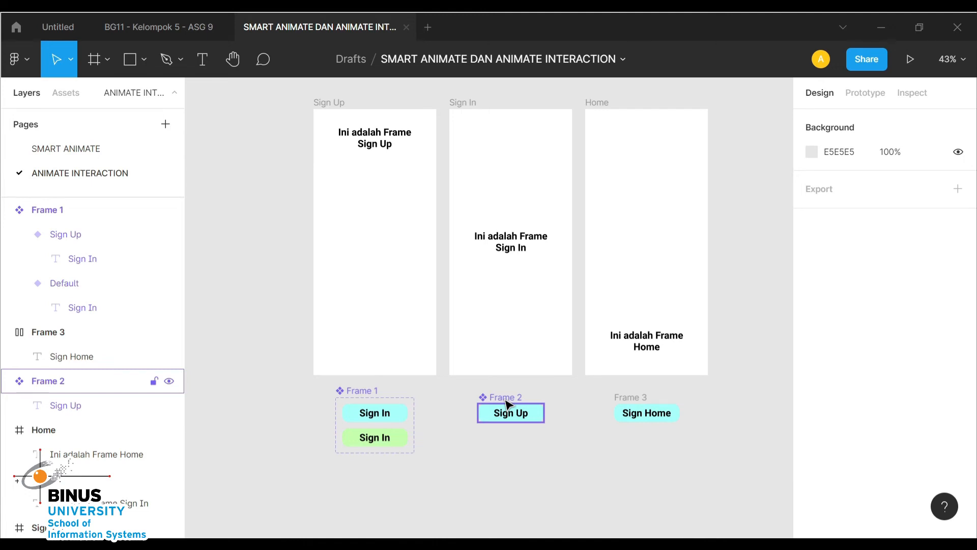
Move the Sign Up button component slightly up and add a variant named Sign In to it
{"action": "left_click_drag", "start_coordinate": [508, 404], "coordinate": [507, 397]}
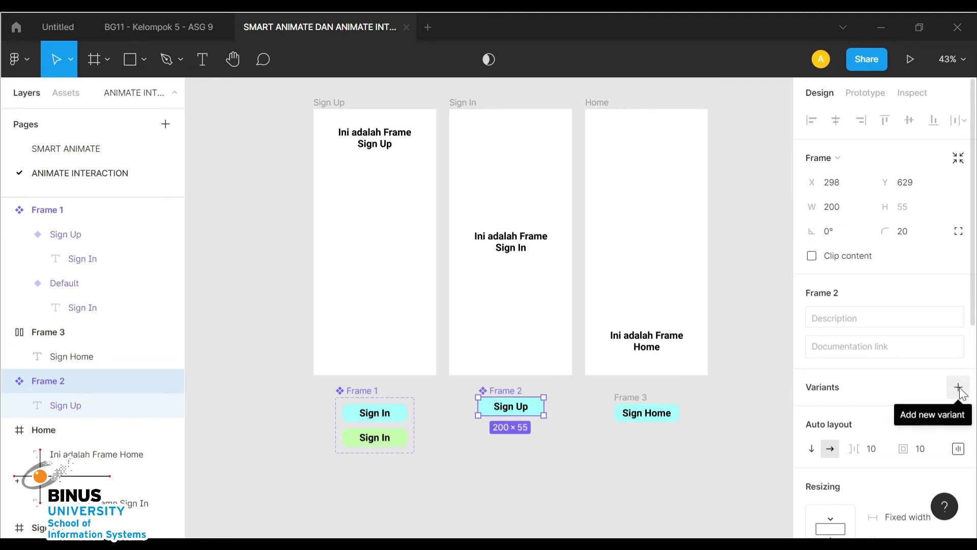
{"action": "left_click", "coordinate": [960, 389]}
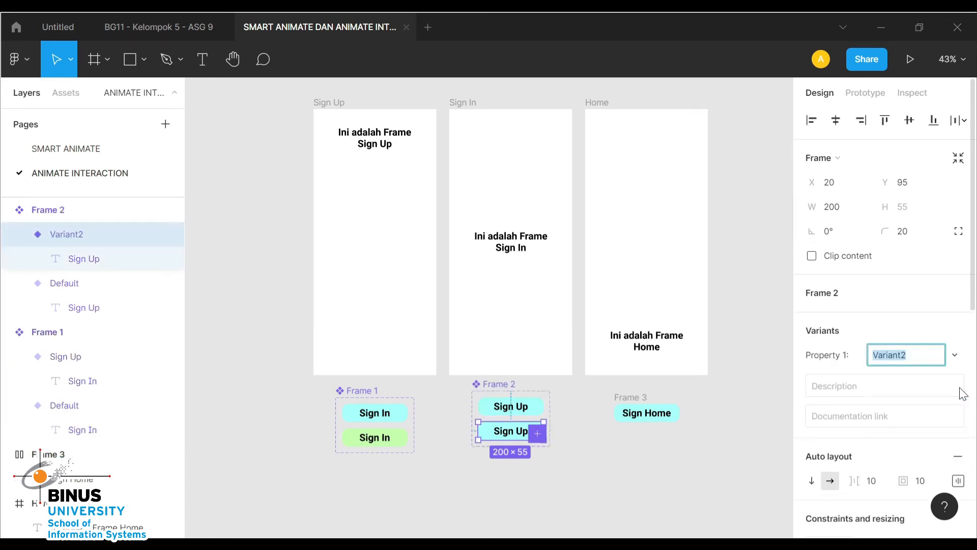
{"action": "type", "text": "Sign In"}
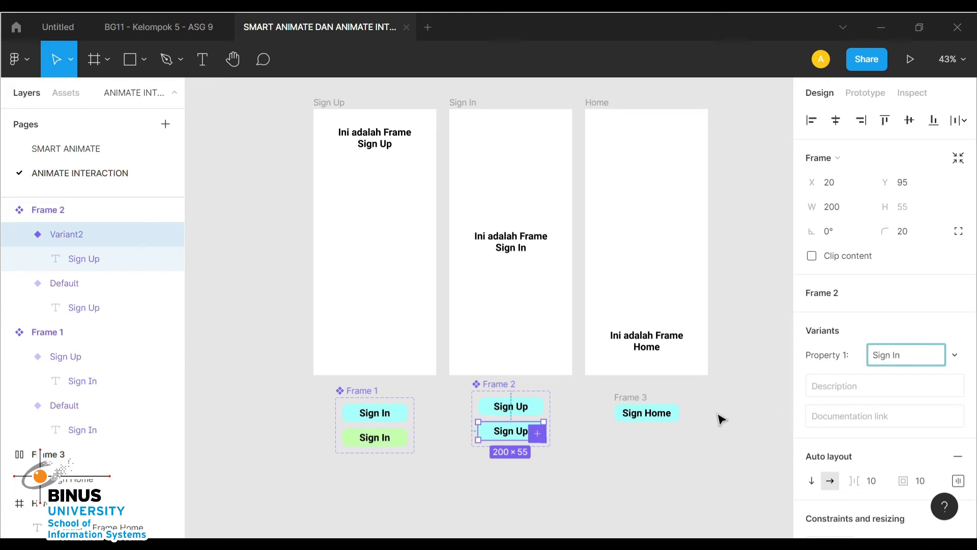
{"action": "left_click", "coordinate": [633, 452]}
{"action": "left_click", "coordinate": [528, 437]}
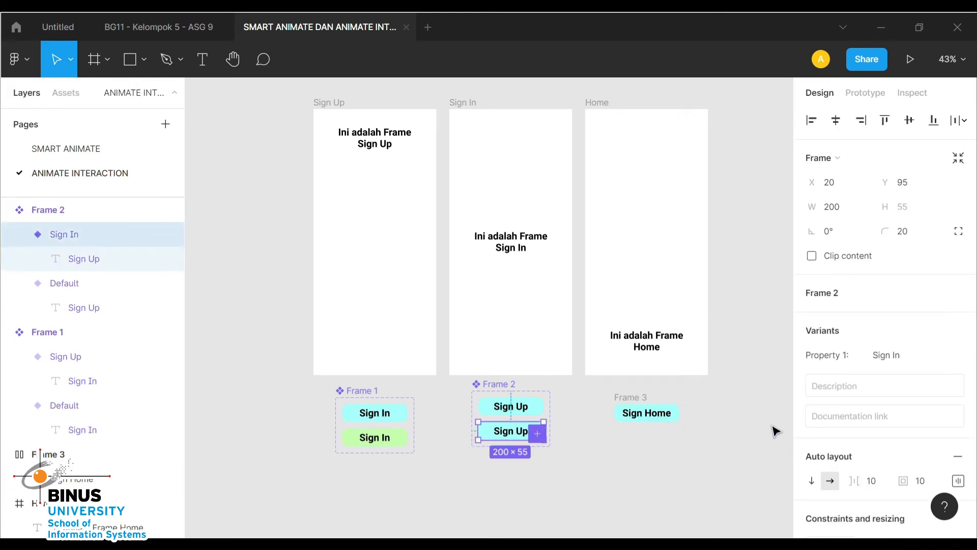
Set the fill of the Sign Up button's new variant to C4FFA8
{"action": "scroll", "coordinate": [841, 430], "scroll_direction": "down", "scroll_amount": 6}
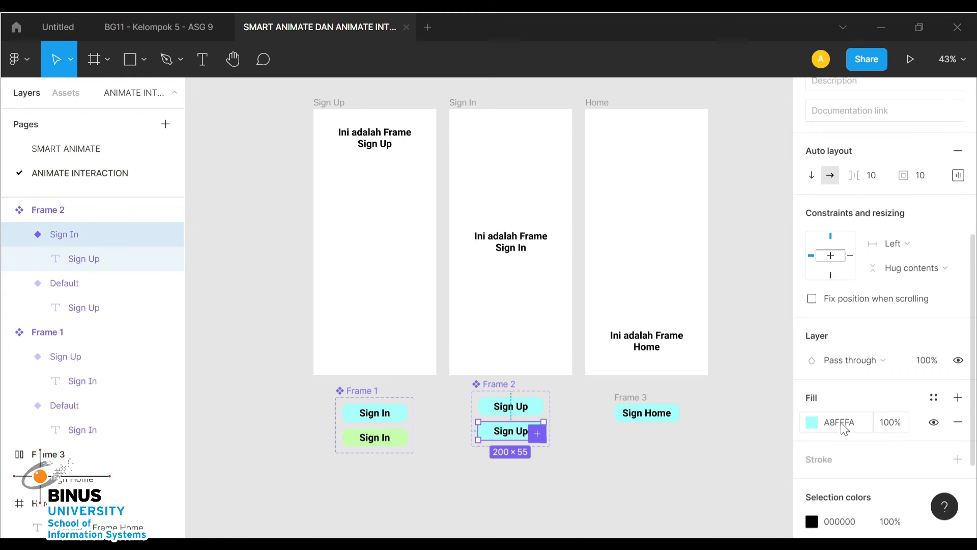
{"action": "left_click", "coordinate": [841, 423]}
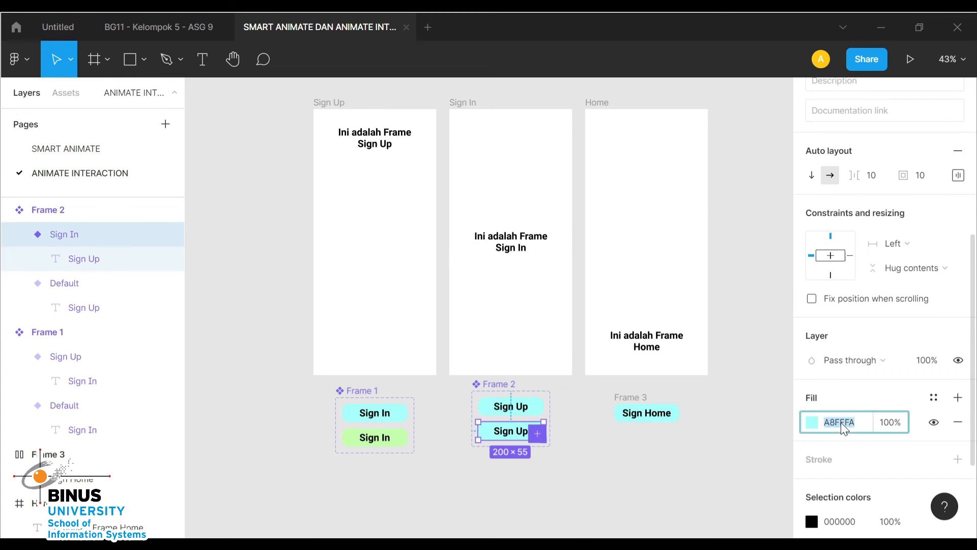
{"action": "type", "text": "C4FFA8"}
{"action": "key", "text": "Return"}
{"action": "left_click", "coordinate": [685, 472]}
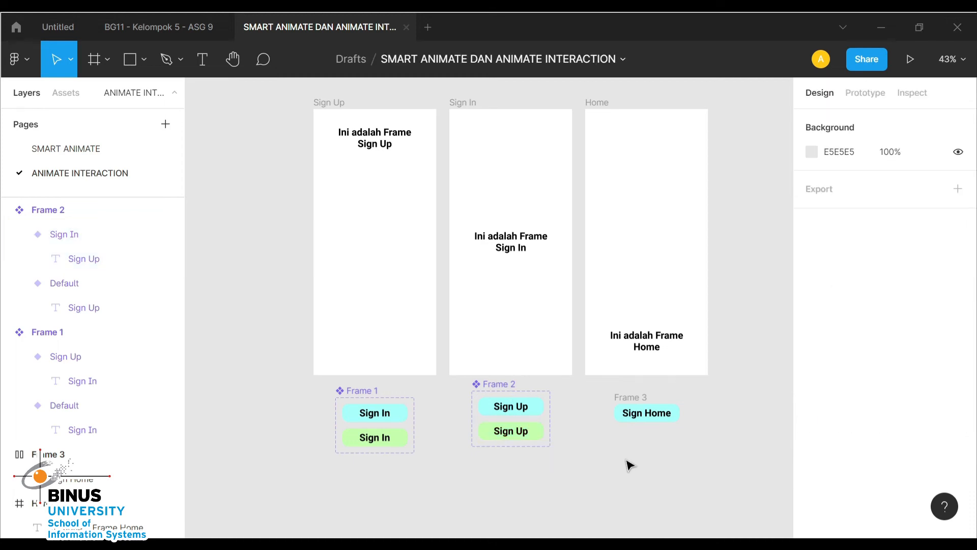
Align the tops of the Sign Up component set and the Sign Home button with the Sign In component set
{"action": "left_click_drag", "start_coordinate": [488, 399], "coordinate": [489, 406]}
{"action": "left_click_drag", "start_coordinate": [646, 417], "coordinate": [646, 401]}
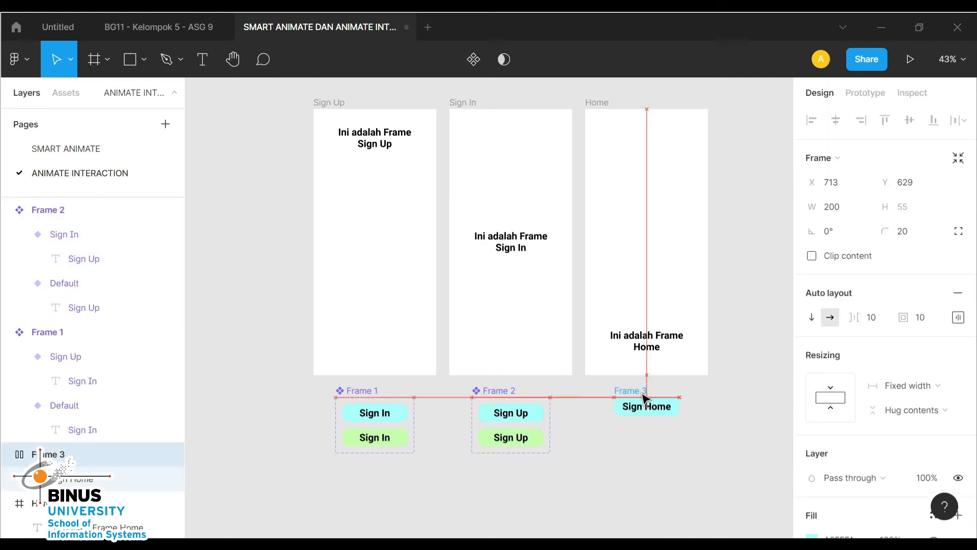
{"action": "left_click", "coordinate": [640, 458]}
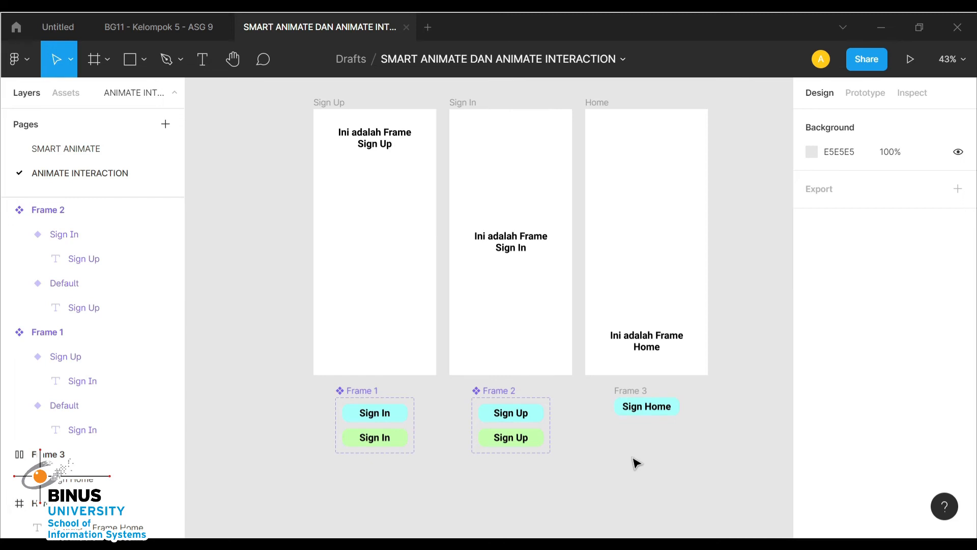
Place copies of the default cyan Sign In and Sign Up buttons, stacked and centred, in the Sign Up screen
{"action": "left_click", "coordinate": [383, 414]}
{"action": "key", "text": "ctrl+d"}
{"action": "left_click_drag", "start_coordinate": [378, 461], "coordinate": [378, 267]}
{"action": "left_click", "coordinate": [512, 414]}
{"action": "key", "text": "ctrl+d"}
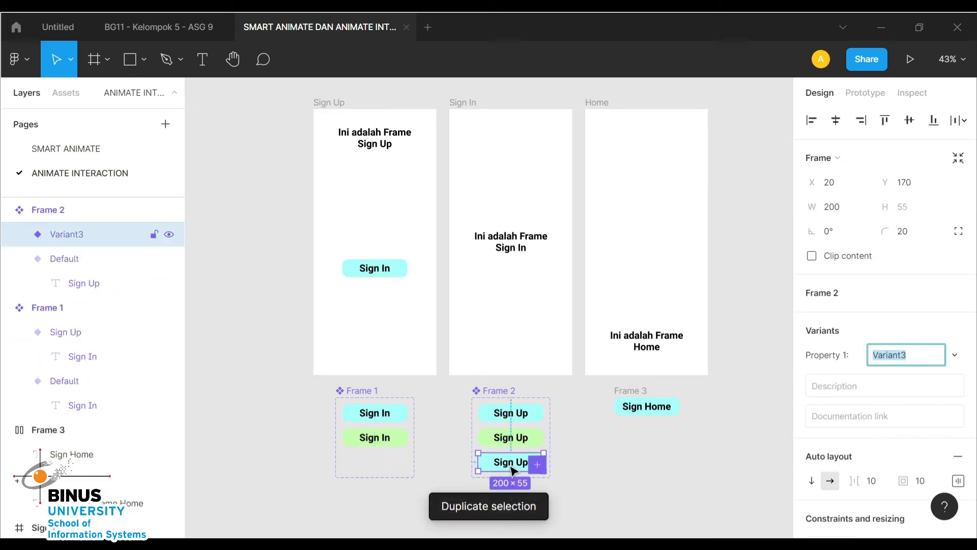
{"action": "left_click_drag", "start_coordinate": [514, 465], "coordinate": [375, 298]}
Place copies of the green Sign In and Sign Up button variants beneath the text in the Sign In screen
{"action": "left_click", "coordinate": [375, 437]}
{"action": "key", "text": "ctrl+d"}
{"action": "left_click_drag", "start_coordinate": [392, 460], "coordinate": [511, 280]}
{"action": "left_click", "coordinate": [511, 437]}
{"action": "key", "text": "ctrl+d"}
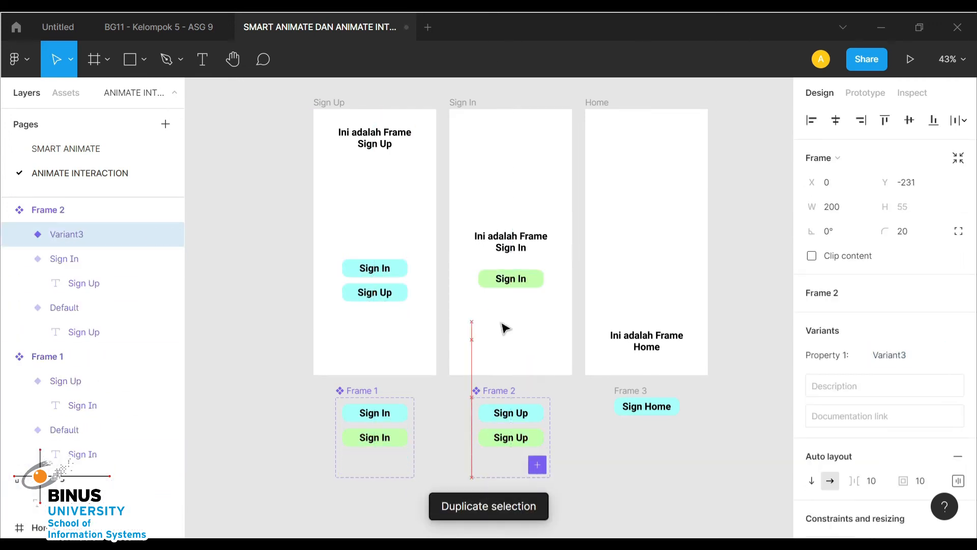
{"action": "left_click_drag", "start_coordinate": [515, 466], "coordinate": [511, 305]}
{"action": "left_click", "coordinate": [640, 458]}
Relabel the Sign Home button Log Out and place a copy of it above the text in the Home screen
{"action": "double_click", "coordinate": [647, 406]}
{"action": "type", "text": "Log Out"}
{"action": "left_click", "coordinate": [702, 426]}
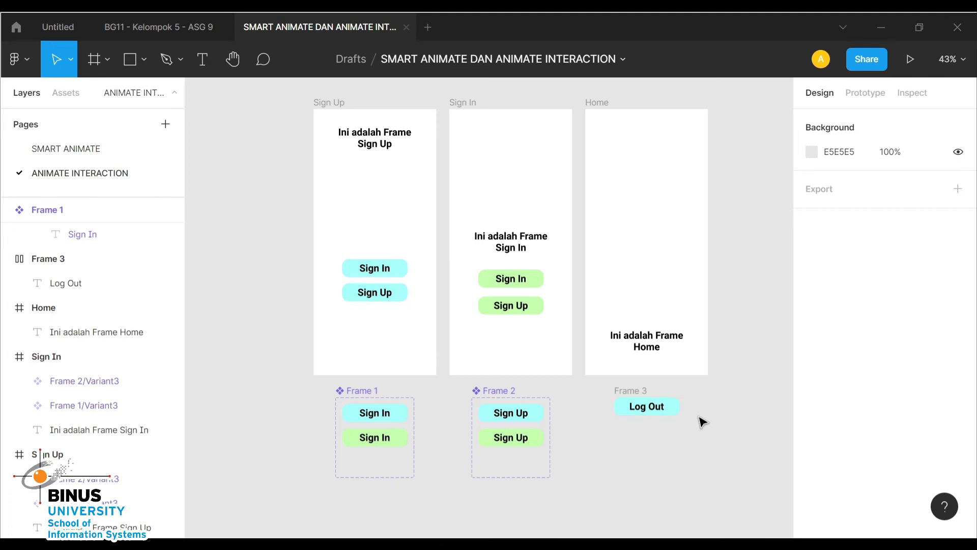
{"action": "left_click_drag", "start_coordinate": [643, 404], "coordinate": [628, 279]}
{"action": "left_click", "coordinate": [579, 279]}
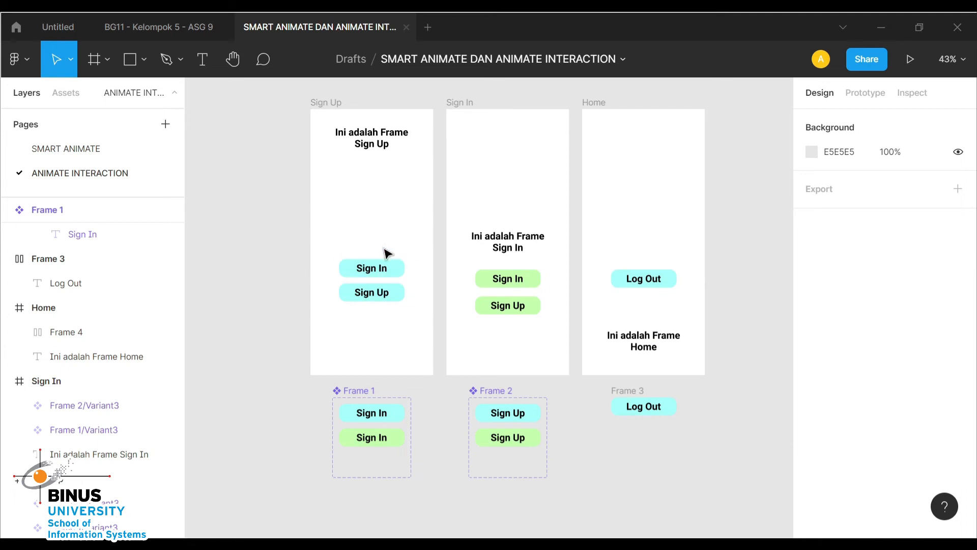
Link the Sign In button on the Sign Up screen to the Sign In screen on tap with a Dissolve animation
{"action": "left_click", "coordinate": [396, 273]}
{"action": "key", "text": "shift+e"}
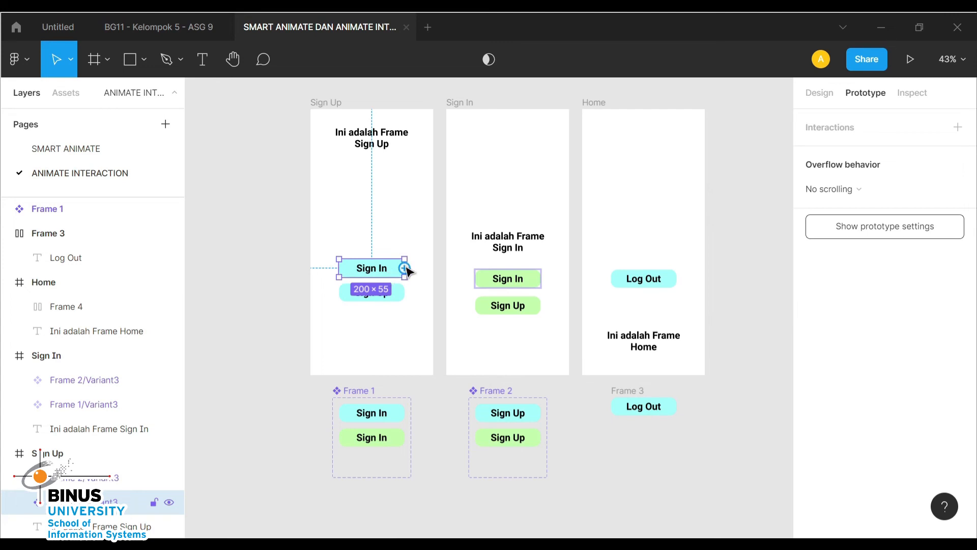
{"action": "left_click_drag", "start_coordinate": [406, 270], "coordinate": [456, 291]}
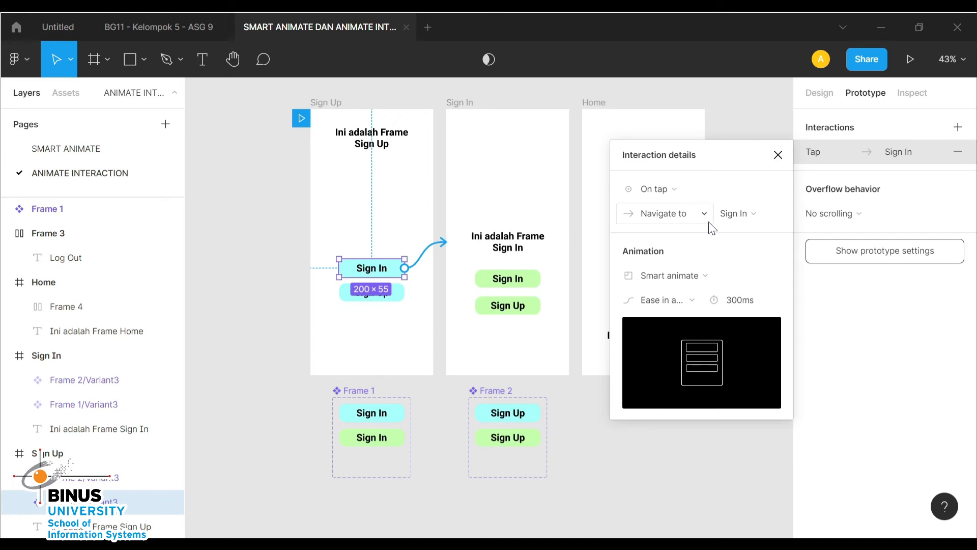
{"action": "left_click", "coordinate": [710, 274]}
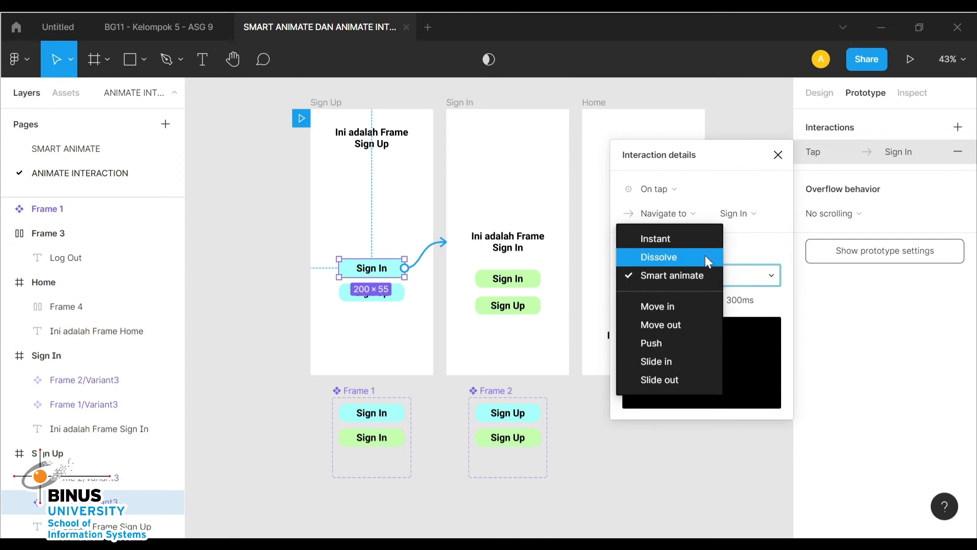
{"action": "left_click", "coordinate": [703, 258]}
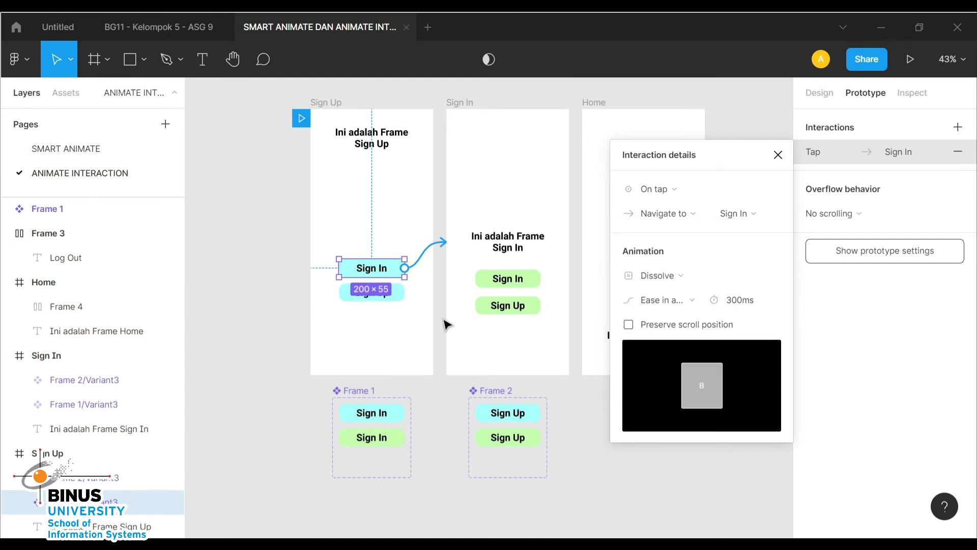
{"action": "left_click", "coordinate": [493, 308]}
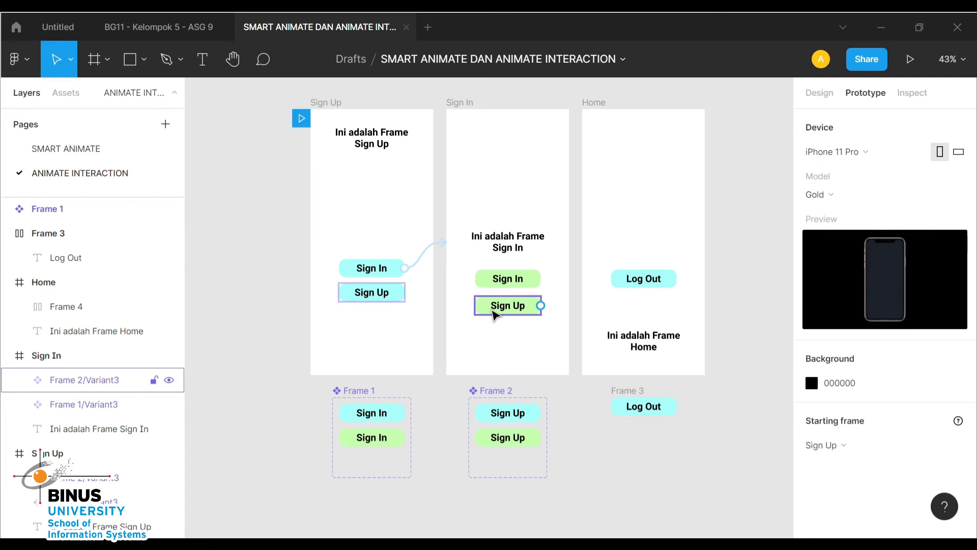
Link the Sign Up button on the Sign In screen to the Sign Up screen on tap with a Push animation
{"action": "left_click", "coordinate": [532, 306]}
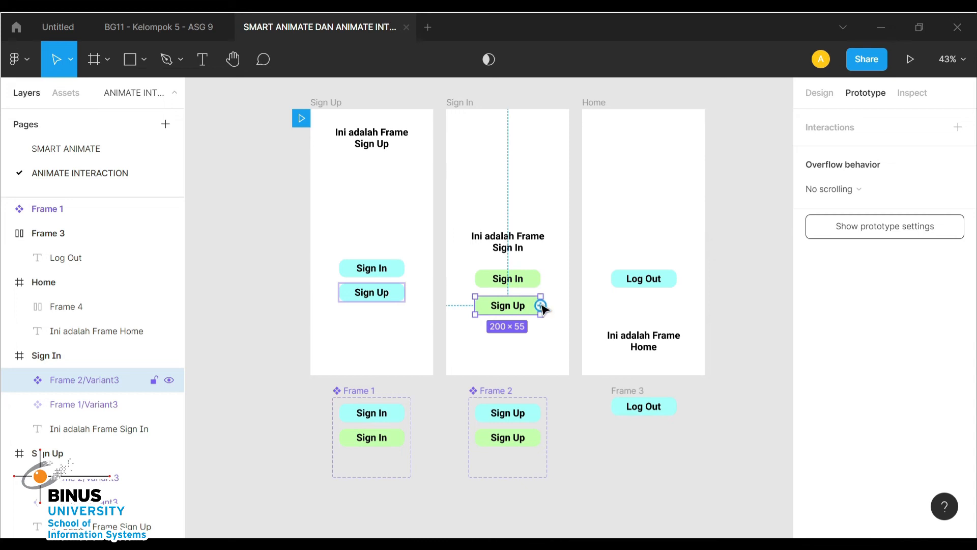
{"action": "left_click_drag", "start_coordinate": [540, 305], "coordinate": [467, 333]}
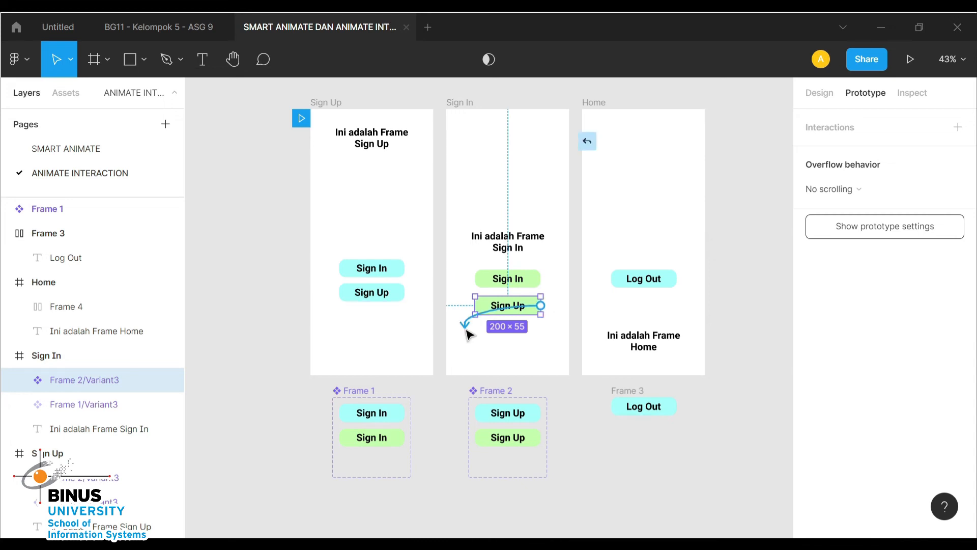
{"action": "left_click_drag", "start_coordinate": [468, 333], "coordinate": [432, 336]}
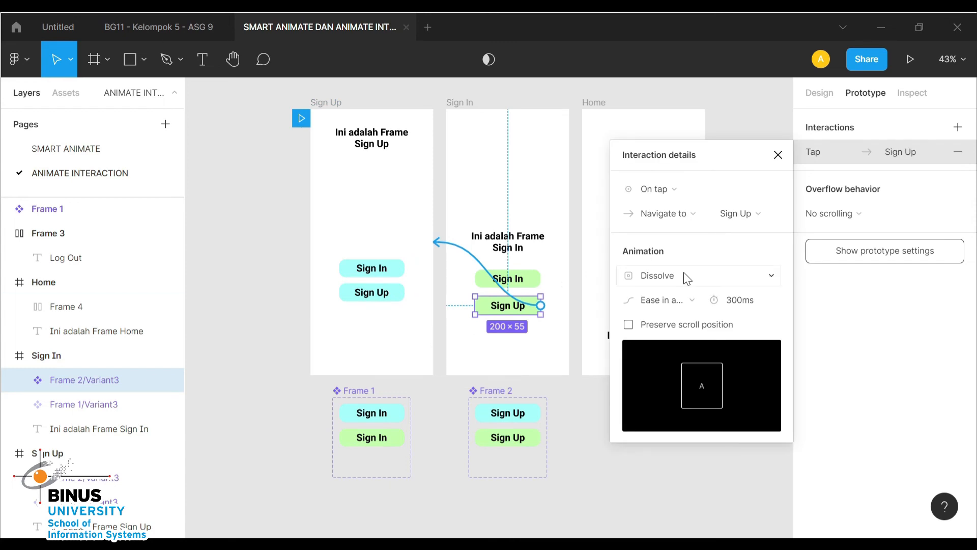
{"action": "left_click", "coordinate": [687, 278]}
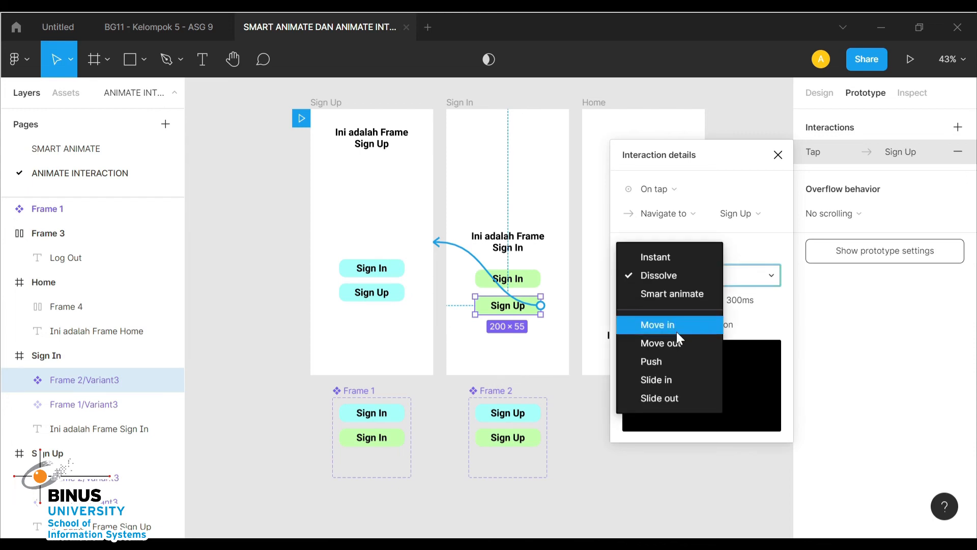
{"action": "left_click", "coordinate": [670, 361]}
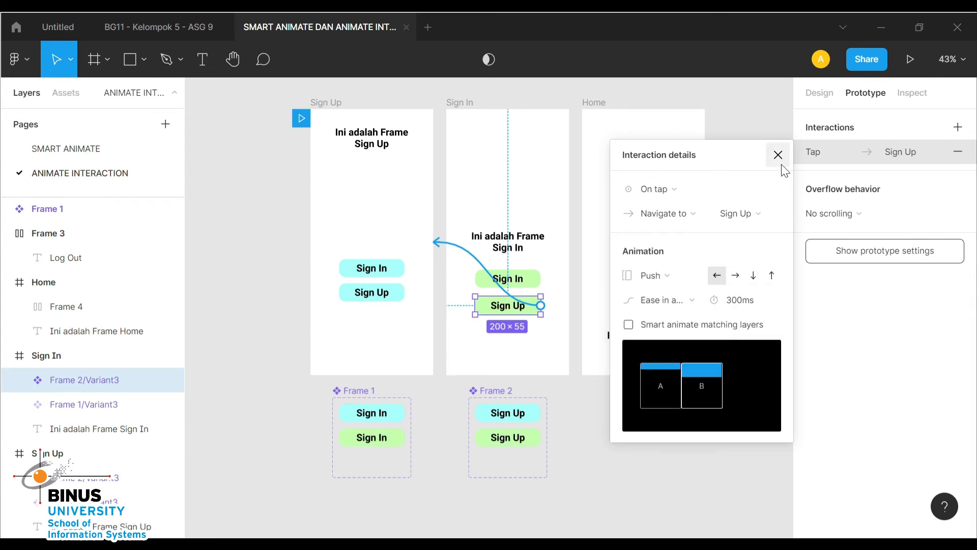
{"action": "left_click", "coordinate": [560, 328]}
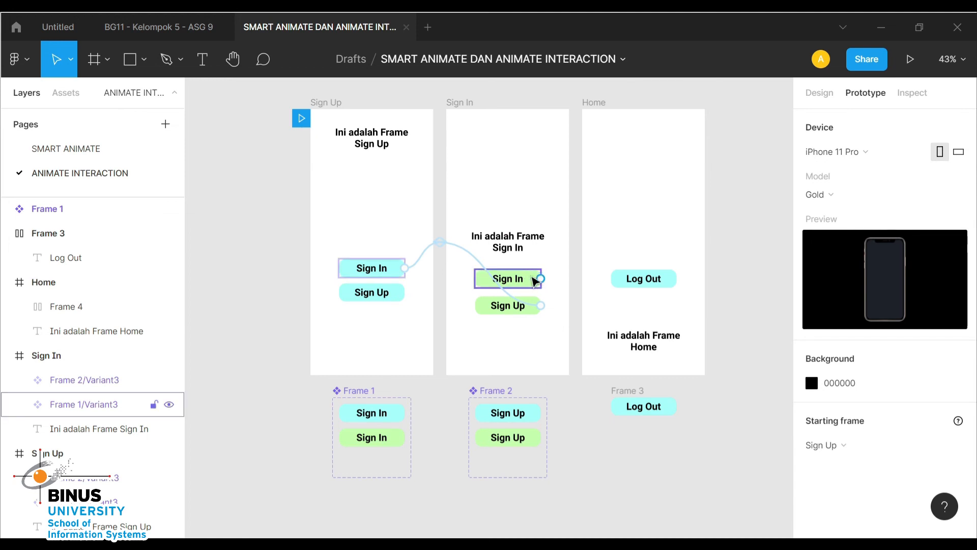
Link the green Sign In button on the Sign In screen to the Home screen on tap with a Slide in animation
{"action": "left_click_drag", "start_coordinate": [541, 280], "coordinate": [585, 271]}
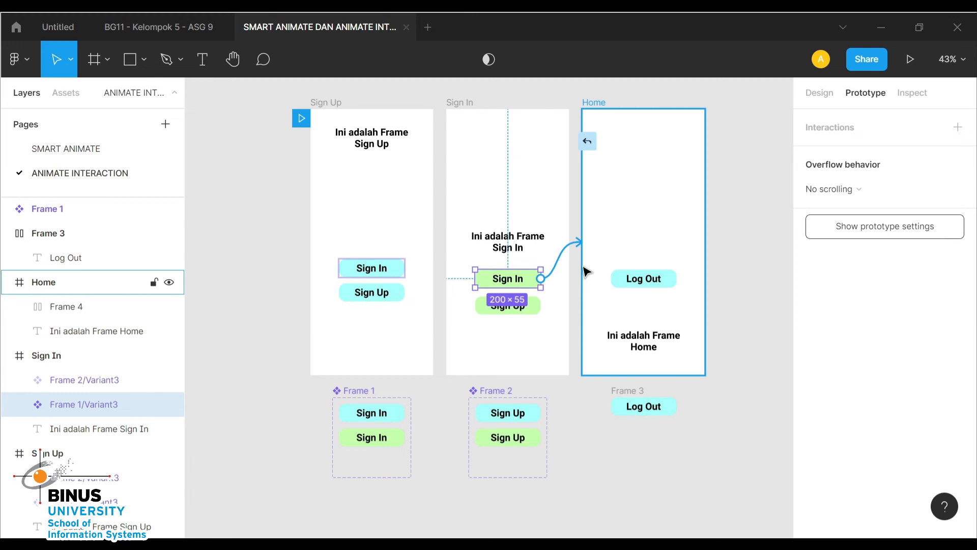
{"action": "left_click_drag", "start_coordinate": [586, 271], "coordinate": [586, 272]}
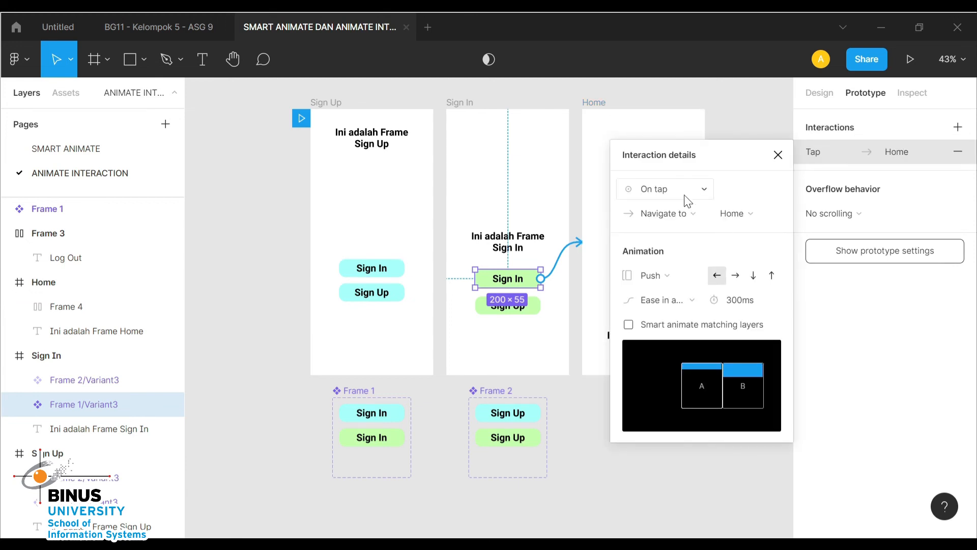
{"action": "left_click", "coordinate": [670, 278]}
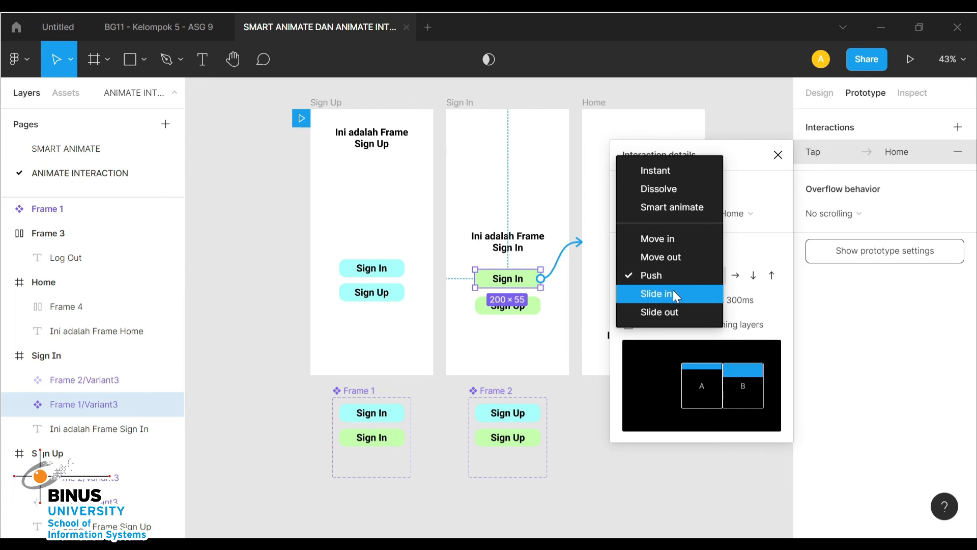
{"action": "left_click", "coordinate": [673, 289]}
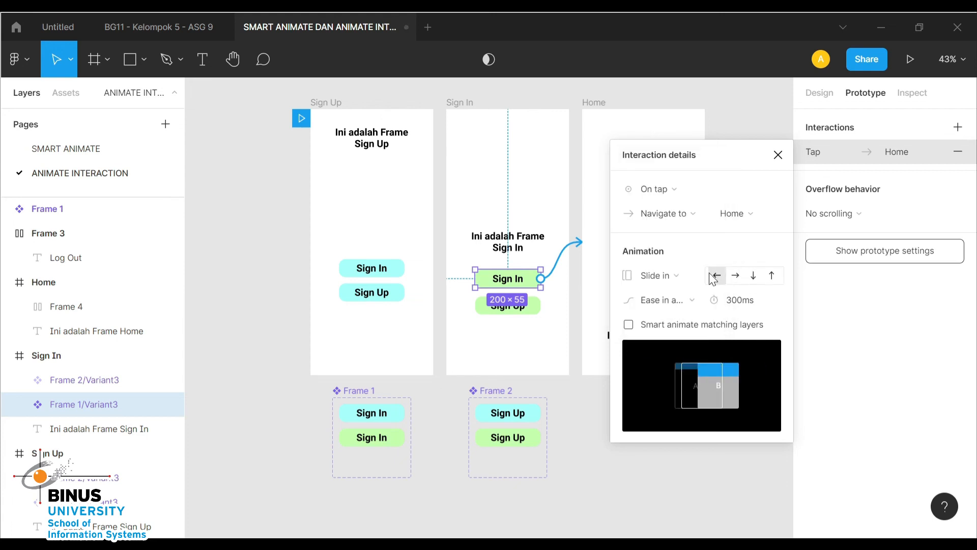
{"action": "left_click", "coordinate": [778, 155]}
{"action": "left_click", "coordinate": [729, 238]}
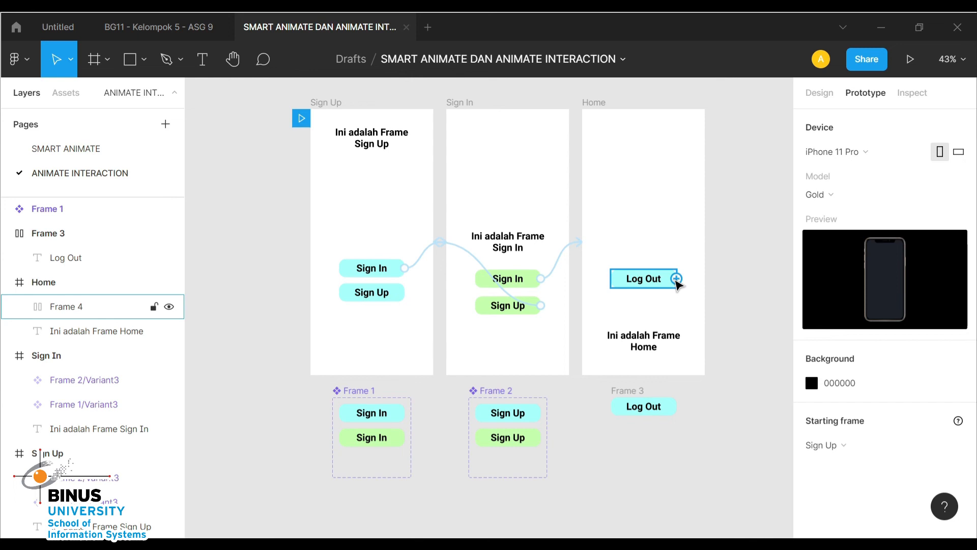
Link the Log Out button on the Home screen to the Sign In screen on tap with a Move out animation
{"action": "left_click_drag", "start_coordinate": [676, 279], "coordinate": [567, 310]}
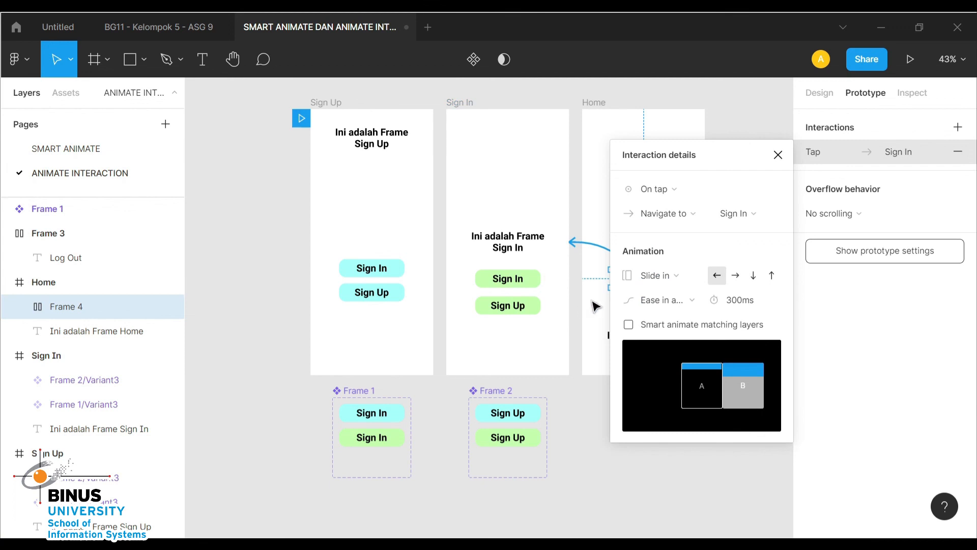
{"action": "left_click", "coordinate": [687, 278]}
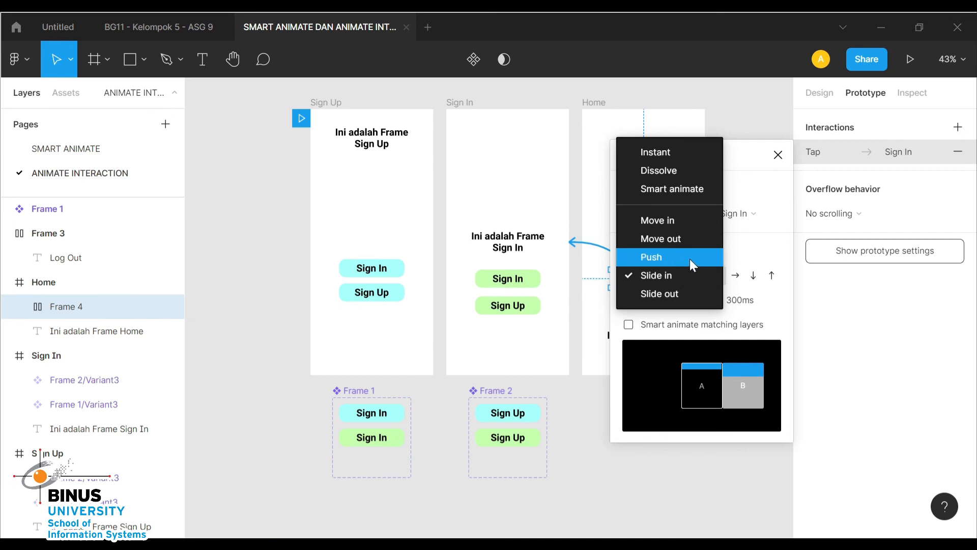
{"action": "left_click", "coordinate": [691, 242]}
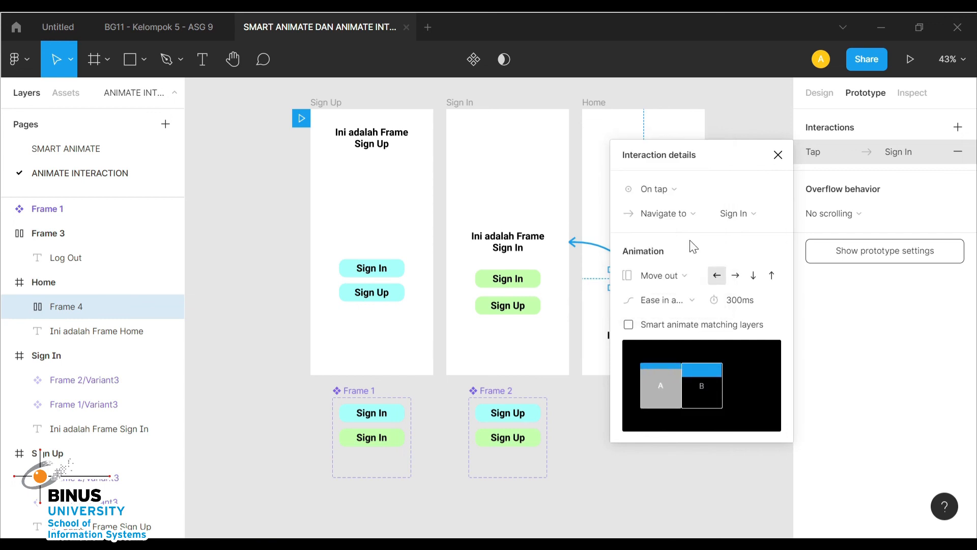
{"action": "left_click", "coordinate": [777, 156]}
{"action": "left_click", "coordinate": [747, 183]}
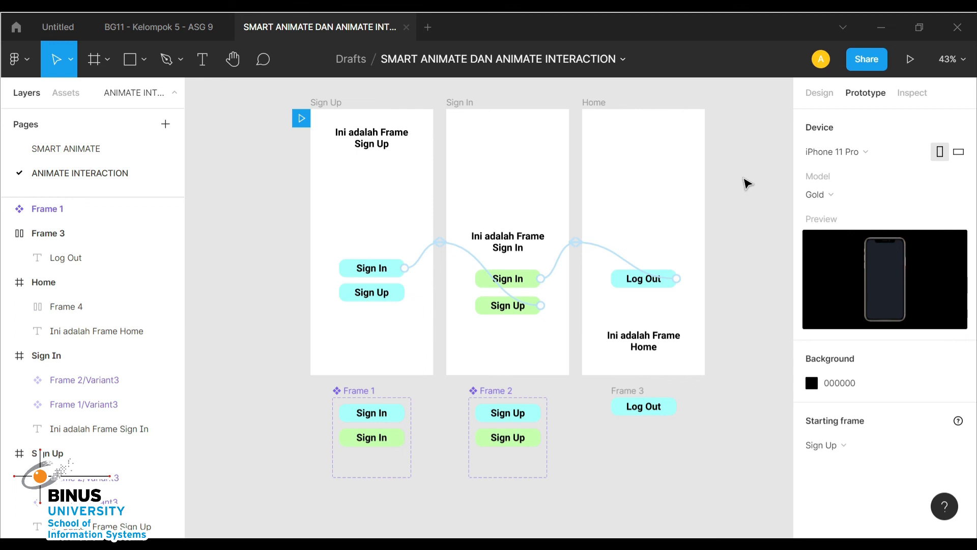
Run the prototype and follow the Sign In, Home, Log Out and Sign Up links back to the Sign Up screen
{"action": "left_click", "coordinate": [909, 60]}
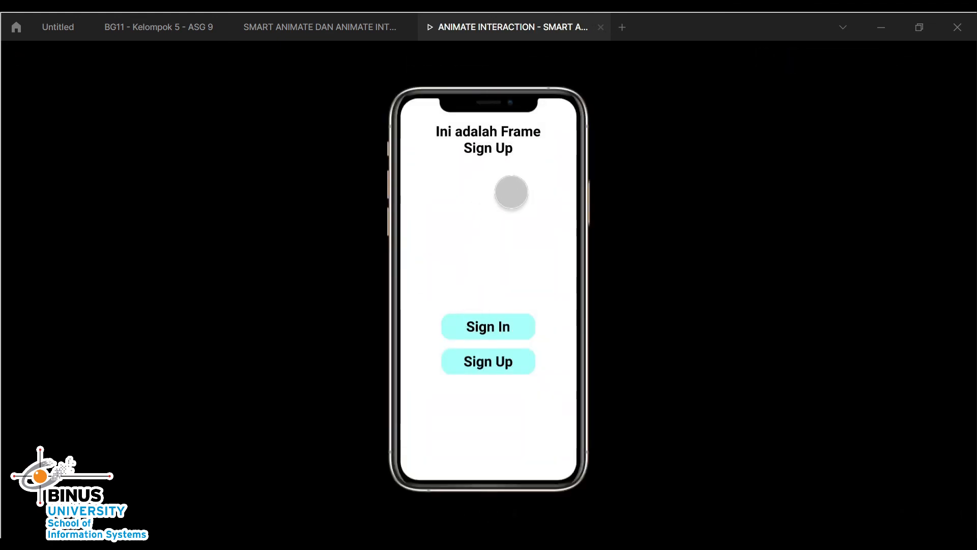
{"action": "left_click", "coordinate": [490, 323]}
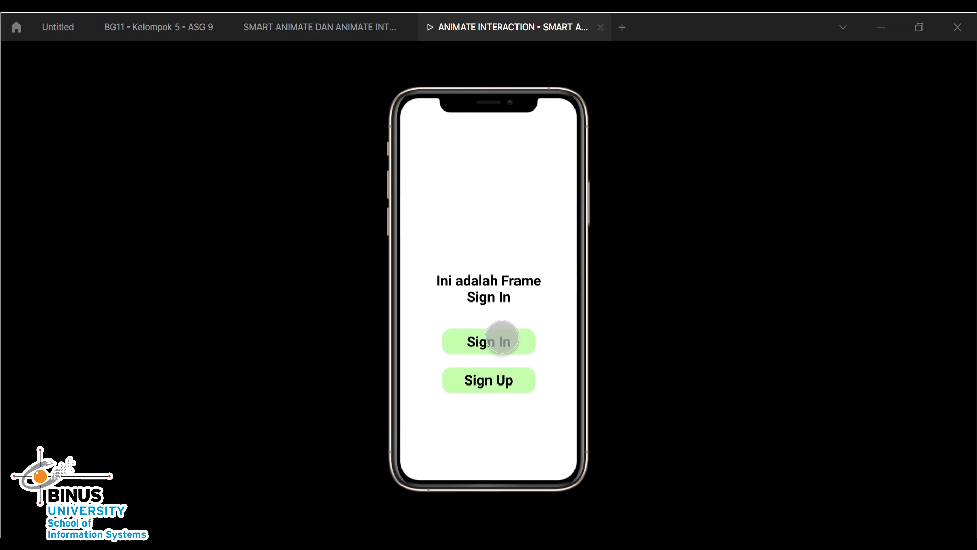
{"action": "left_click", "coordinate": [499, 342]}
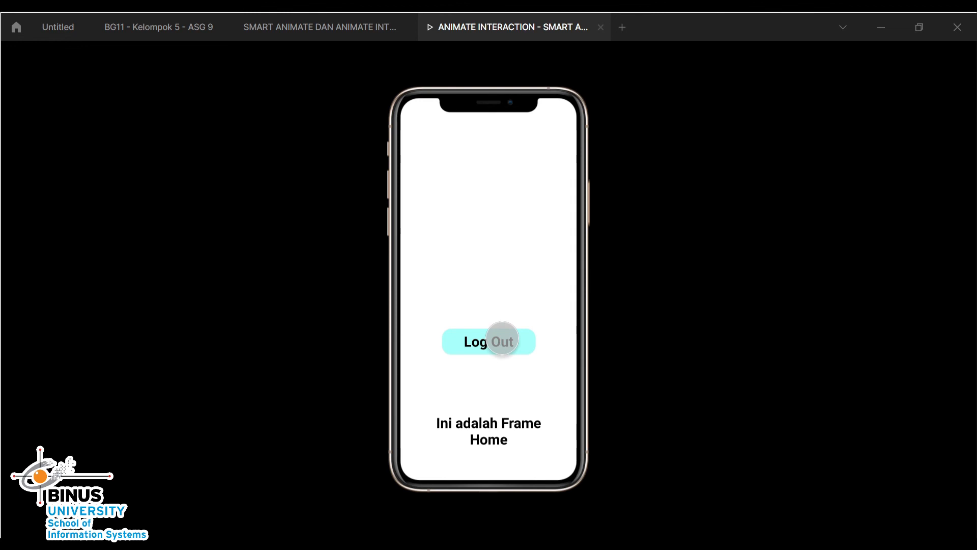
{"action": "left_click", "coordinate": [503, 340]}
{"action": "left_click", "coordinate": [498, 381]}
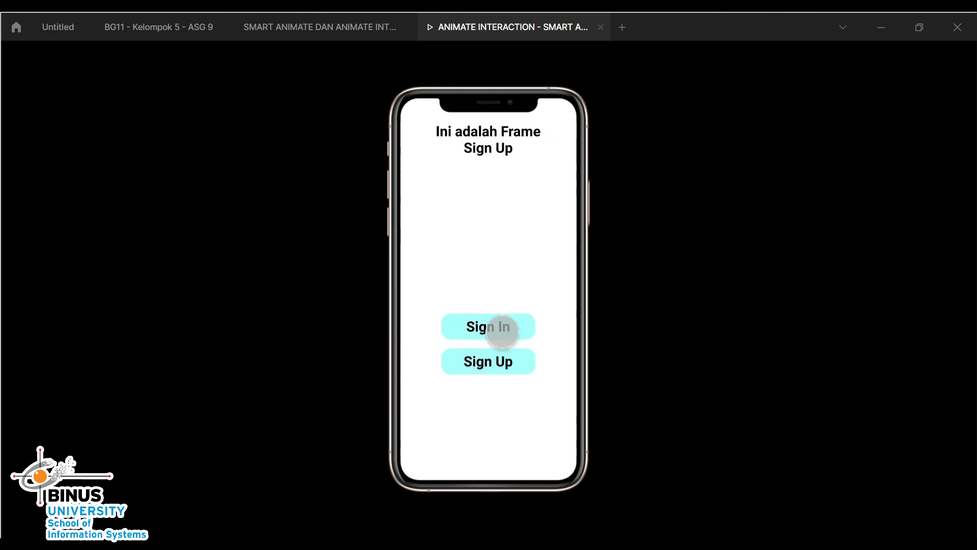
Replay the transitions between the Sign Up, Sign In and Home screens in the running prototype
{"action": "left_click", "coordinate": [502, 328]}
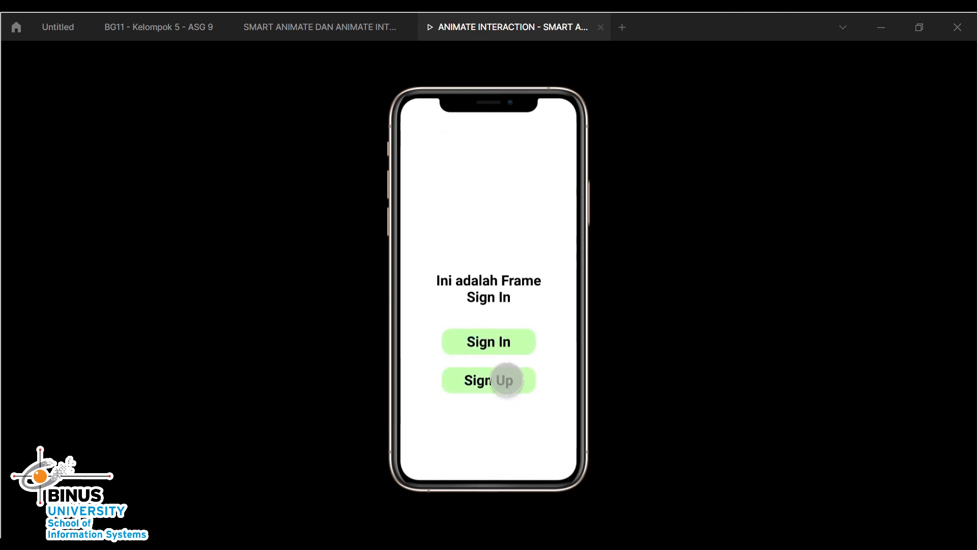
{"action": "left_click", "coordinate": [507, 380]}
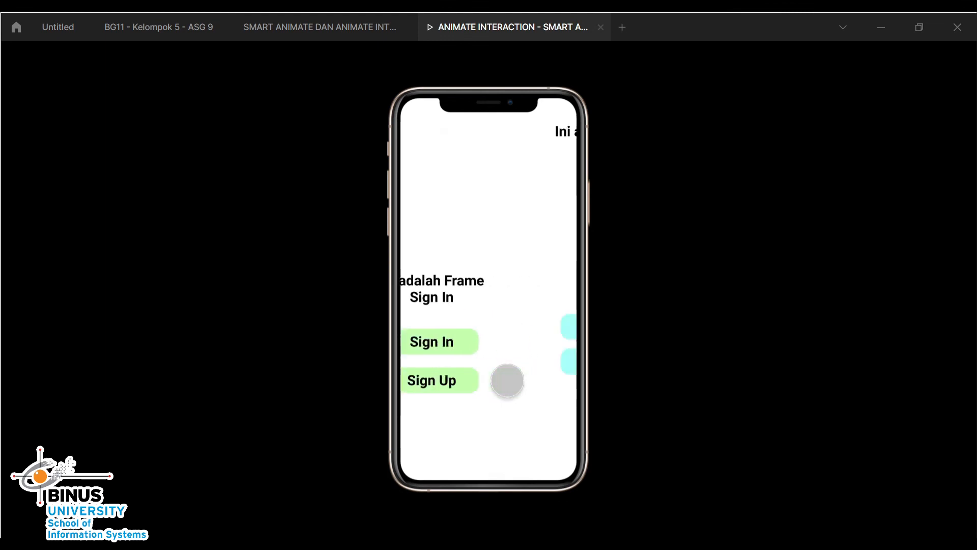
{"action": "left_click", "coordinate": [507, 330]}
{"action": "left_click", "coordinate": [509, 349]}
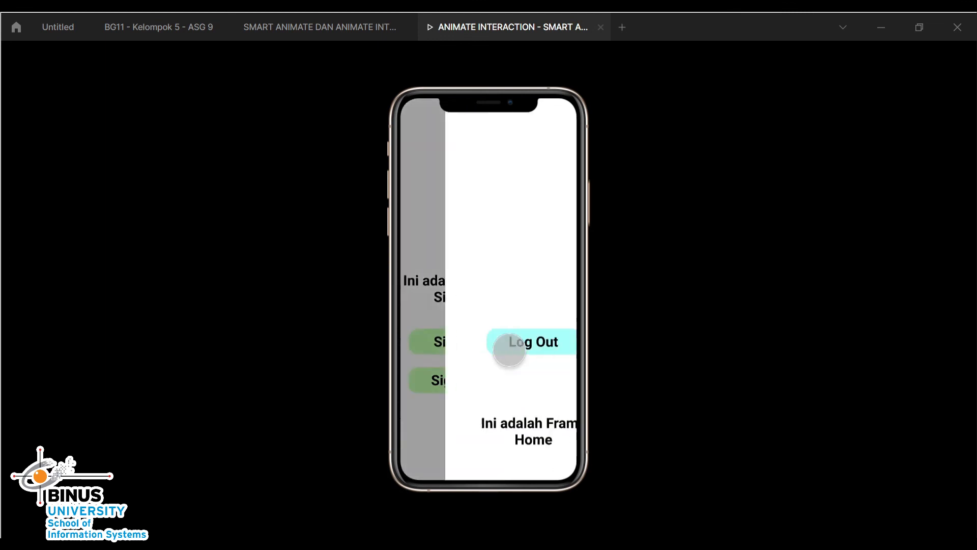
{"action": "left_click", "coordinate": [508, 341]}
{"action": "left_click", "coordinate": [509, 346]}
{"action": "left_click", "coordinate": [506, 349]}
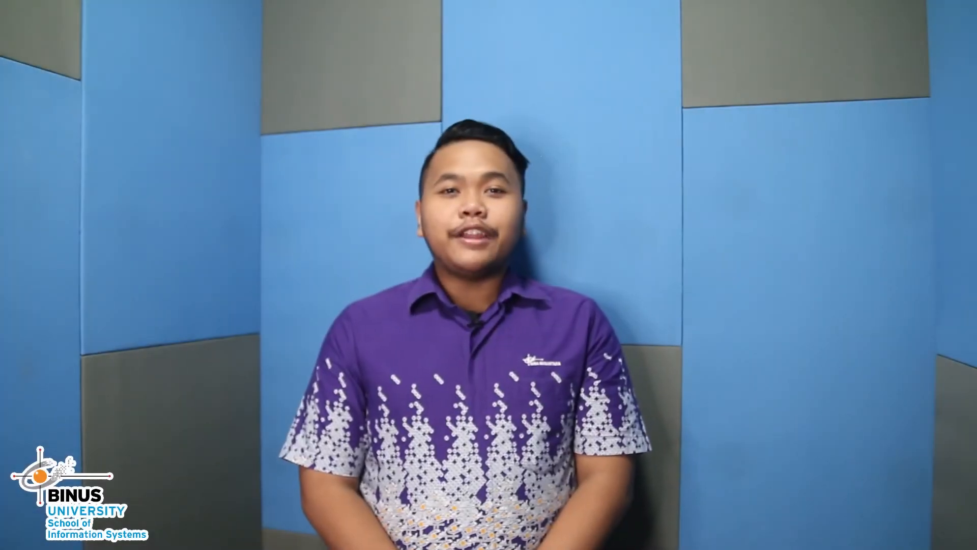